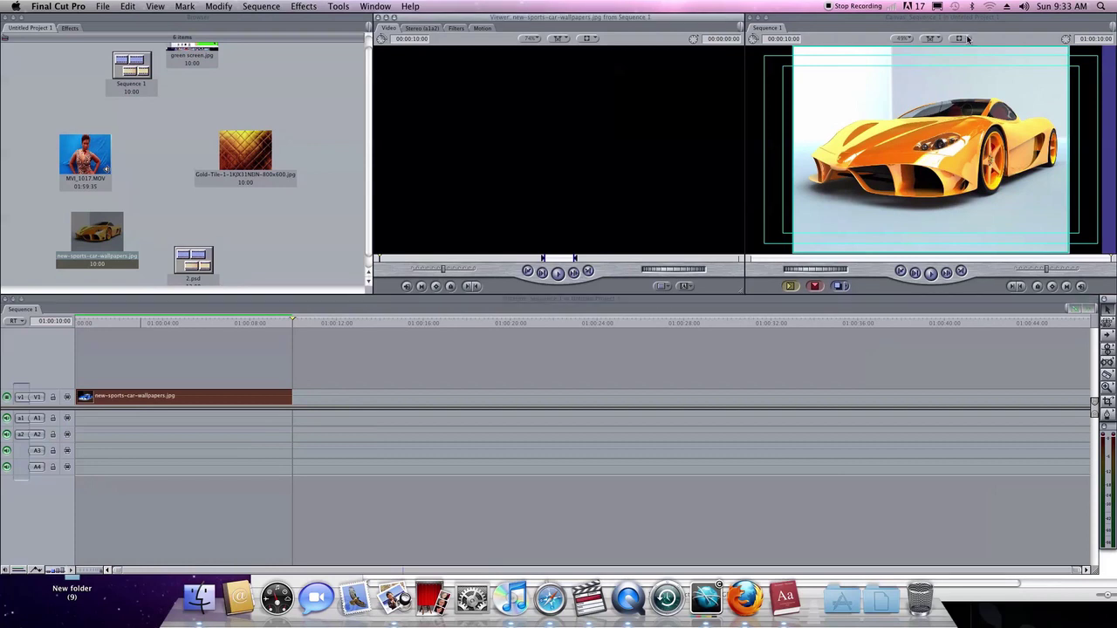
Zoom the canvas out to 25% and set its display to Image+Wireframe.
left_click(909, 39)
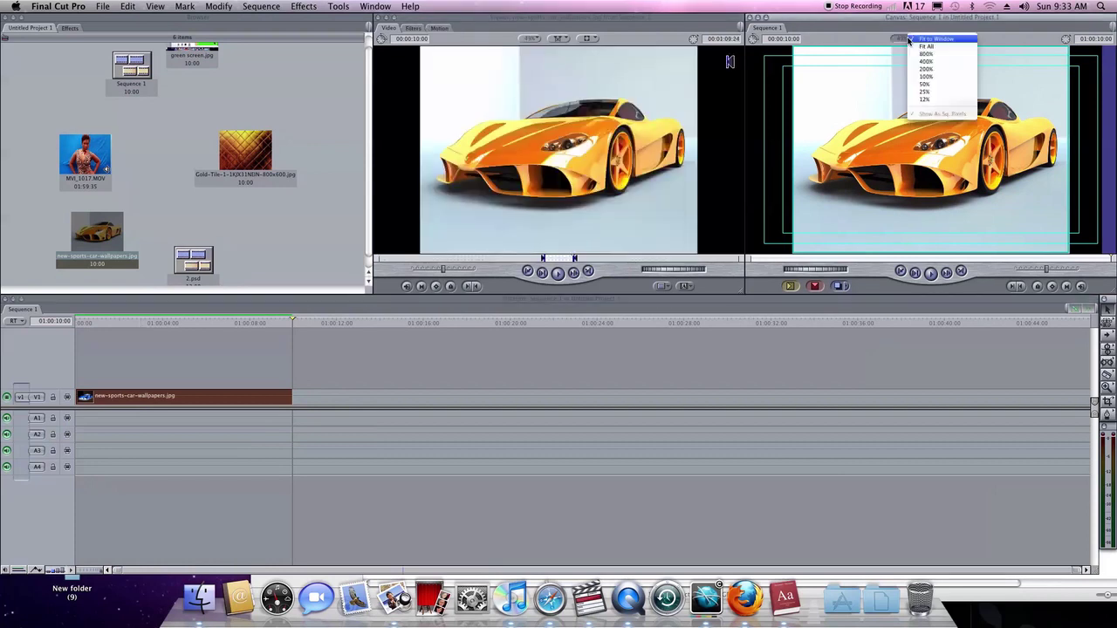
left_click(926, 92)
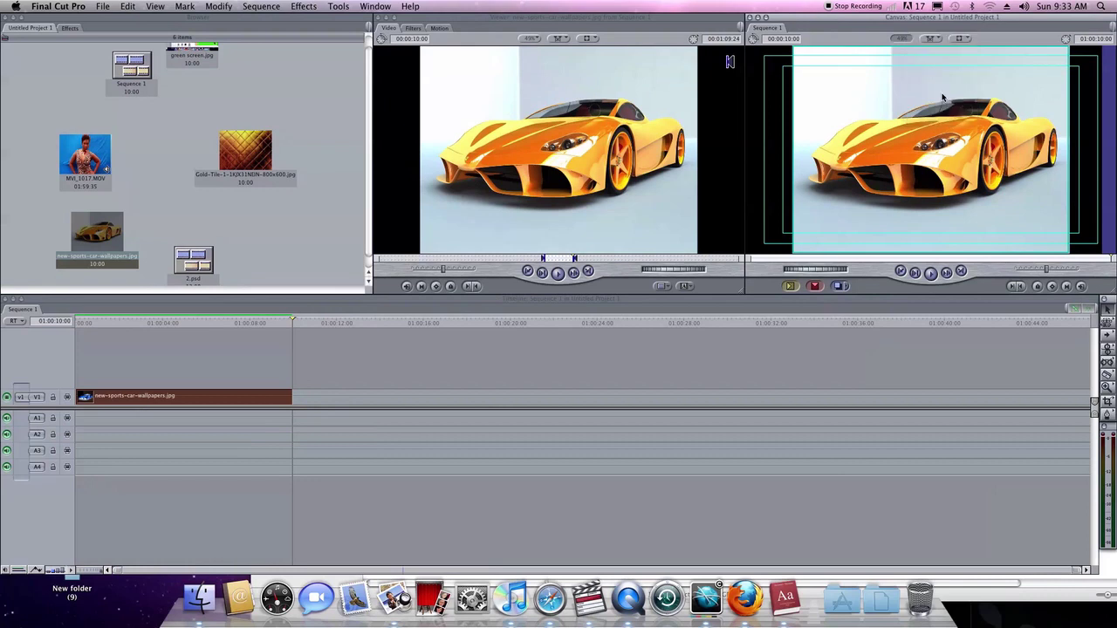
left_click(965, 38)
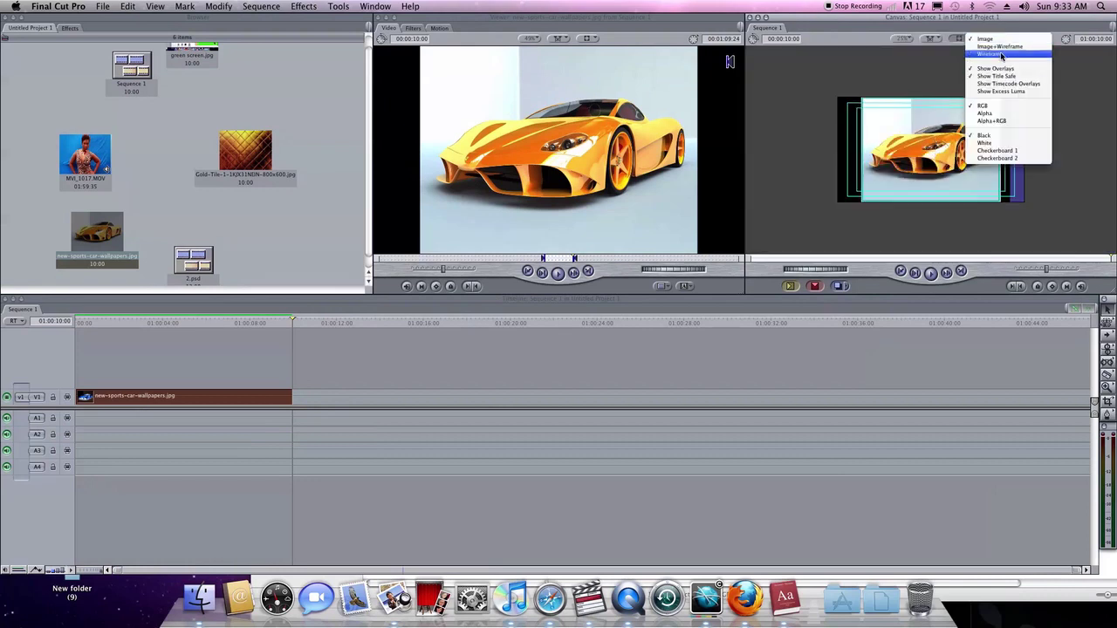
left_click(1000, 47)
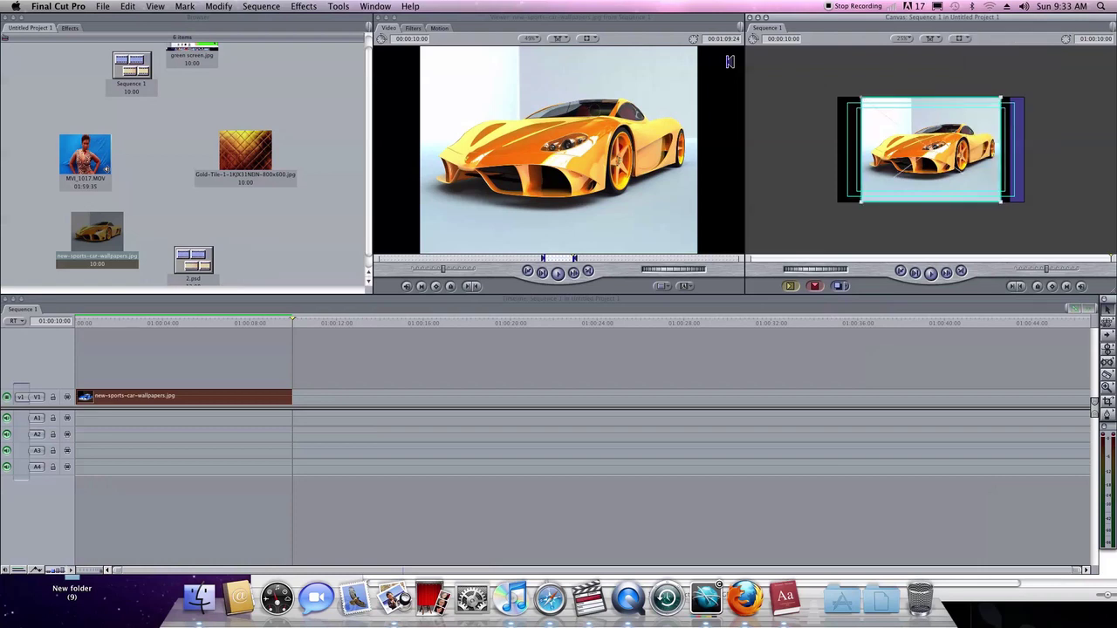
Scale up the sports car image in the canvas and reposition it so it fills the frame.
left_click_drag(858, 97, 820, 85)
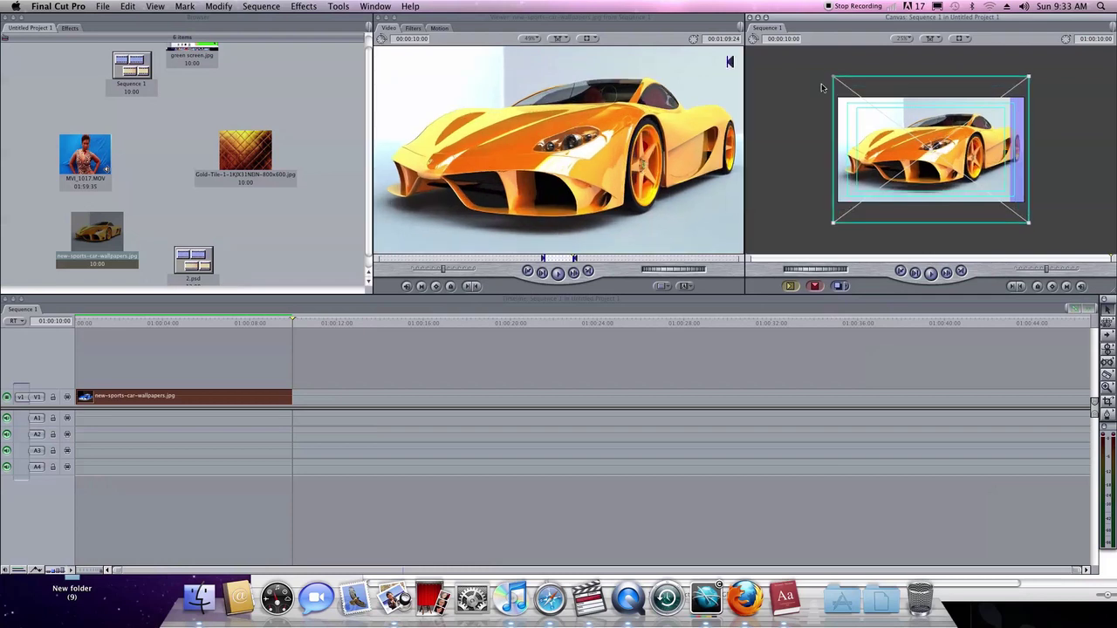
mouse_move(937, 162)
left_mouse_down()
mouse_move(943, 185)
mouse_move(944, 171)
left_mouse_up()
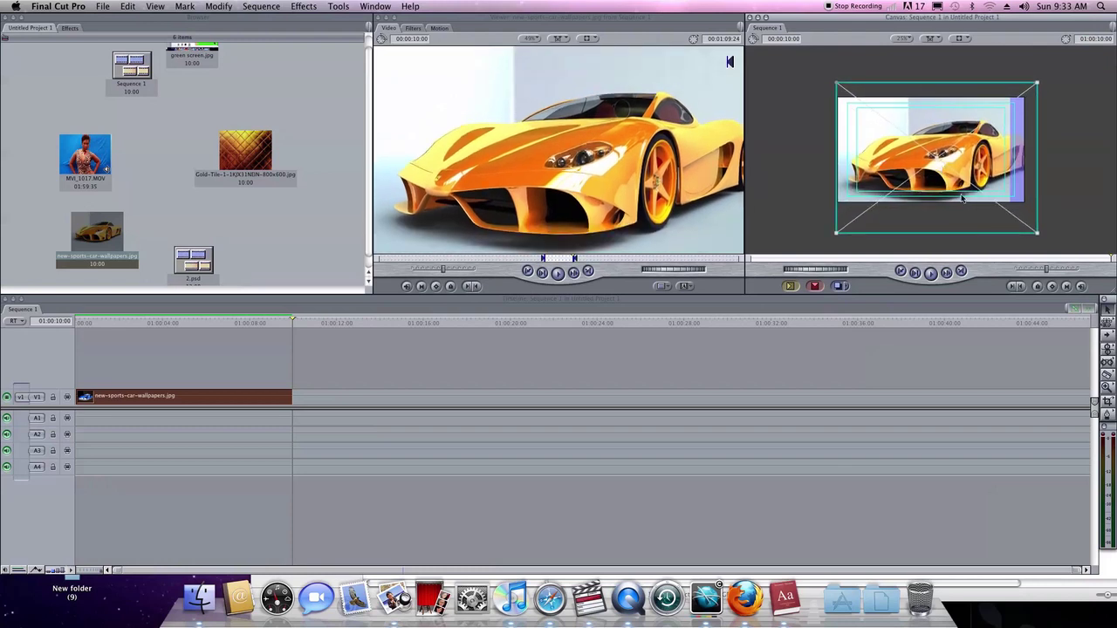
left_click(965, 40)
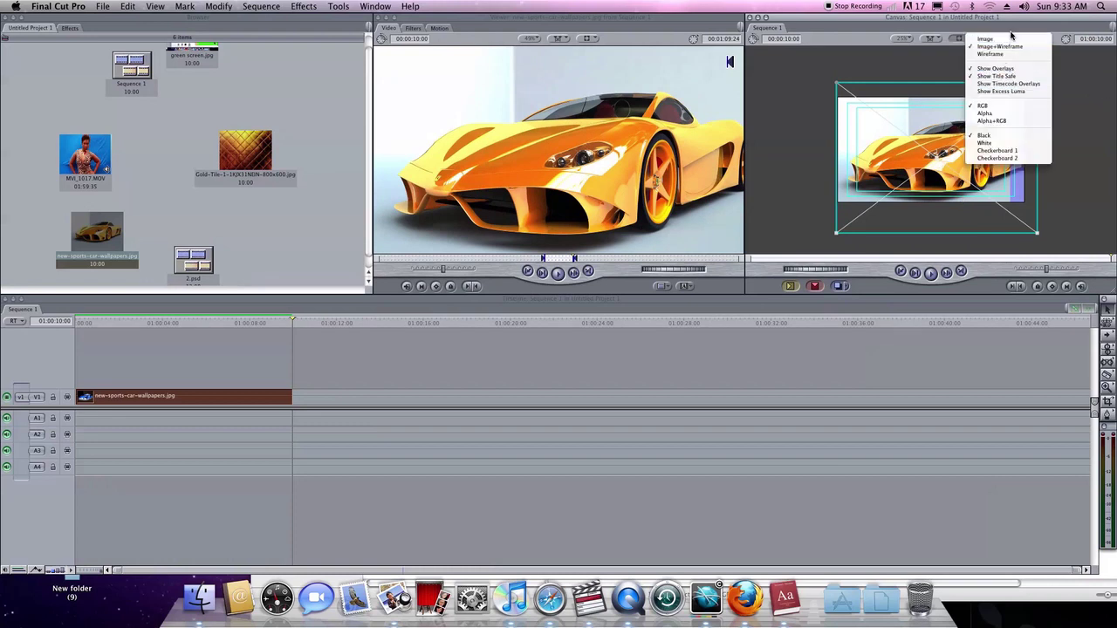
left_click(886, 59)
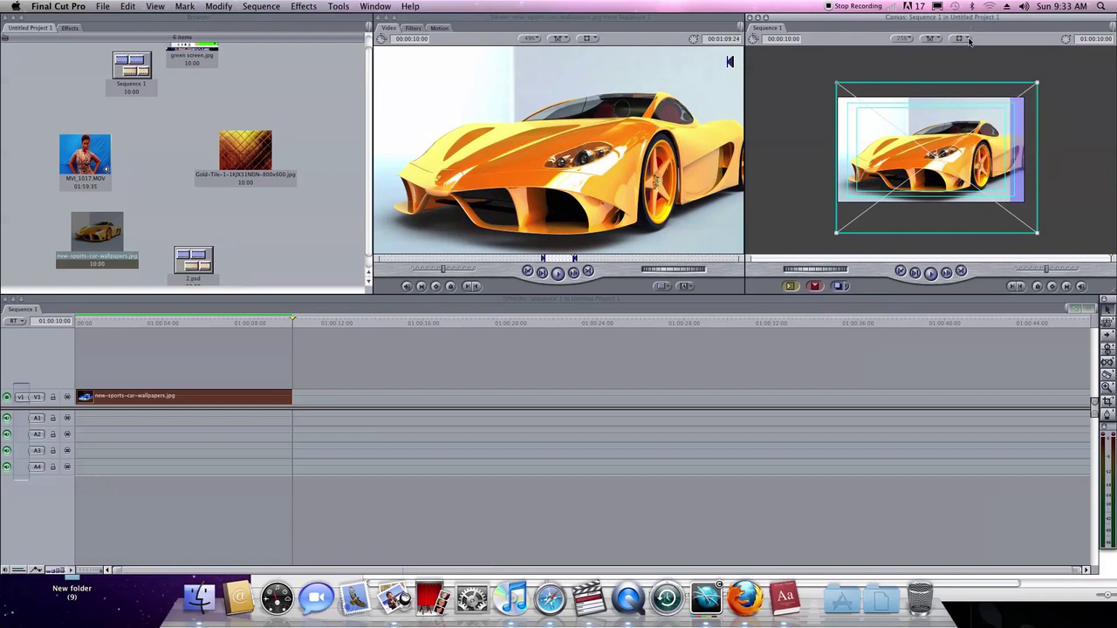
left_click(968, 40)
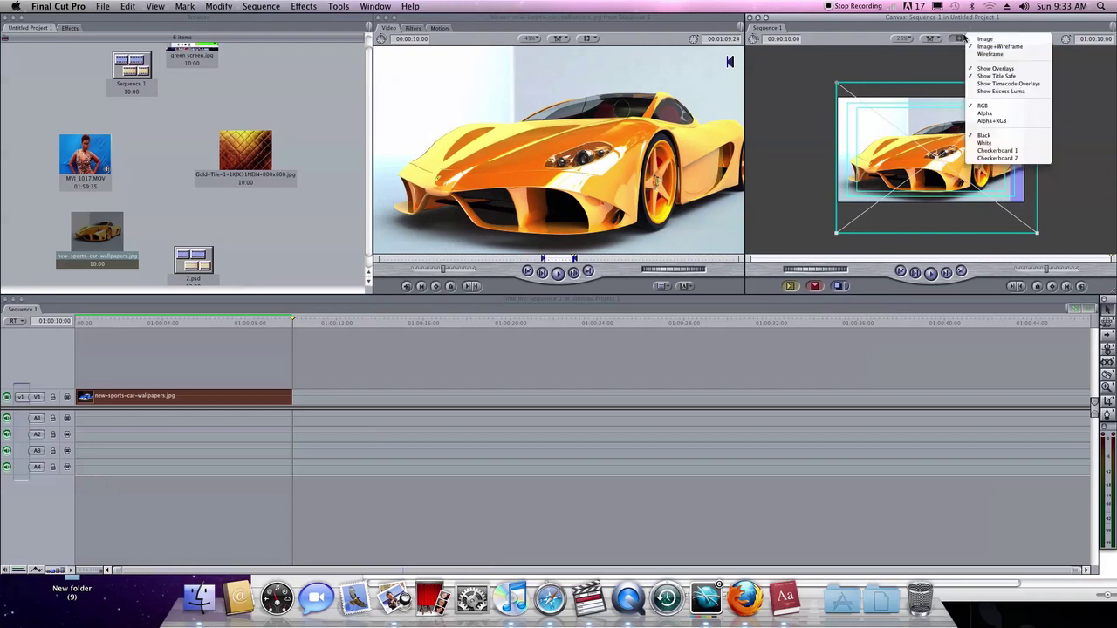
Set the canvas zoom to Fit to Window.
left_click(911, 39)
left_click(910, 40)
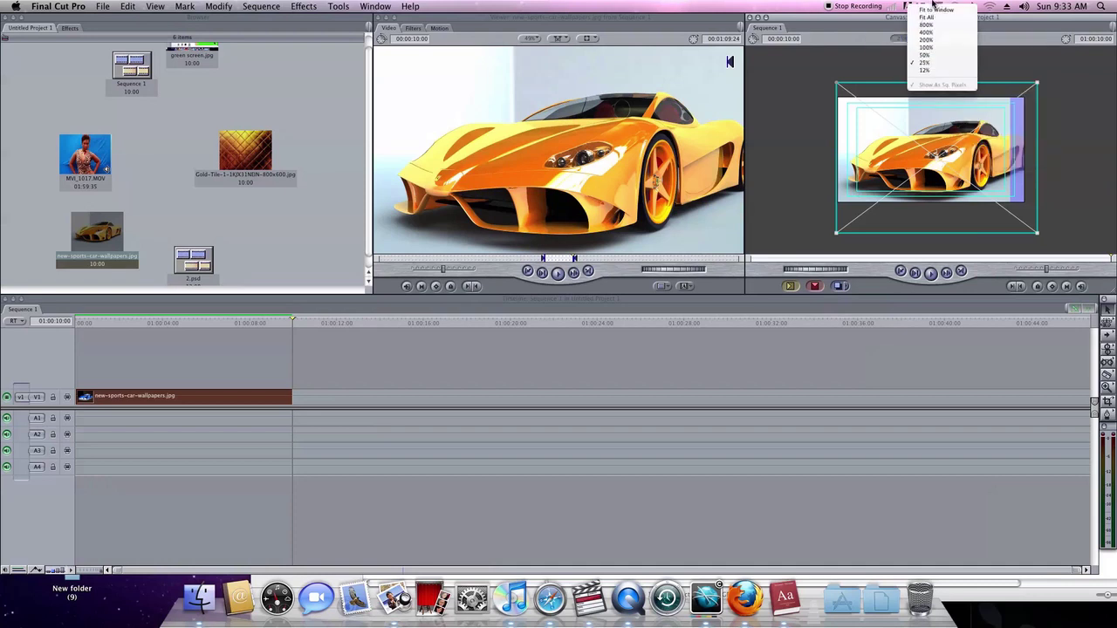
left_click(932, 9)
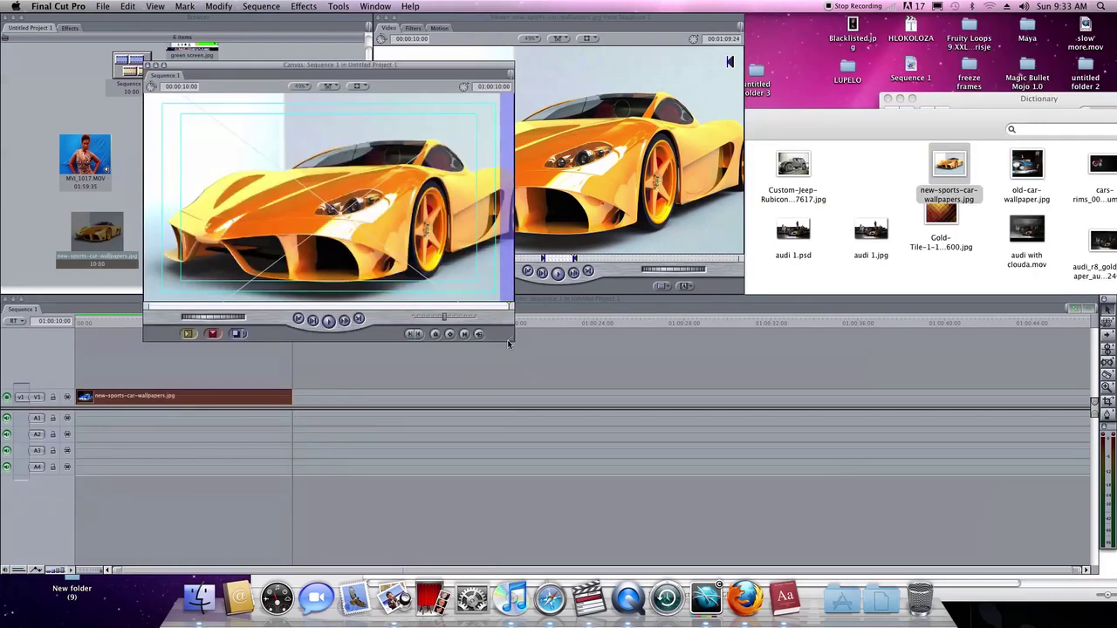
Enlarge the detached canvas window and move it over the viewer.
left_click_drag(506, 343, 719, 494)
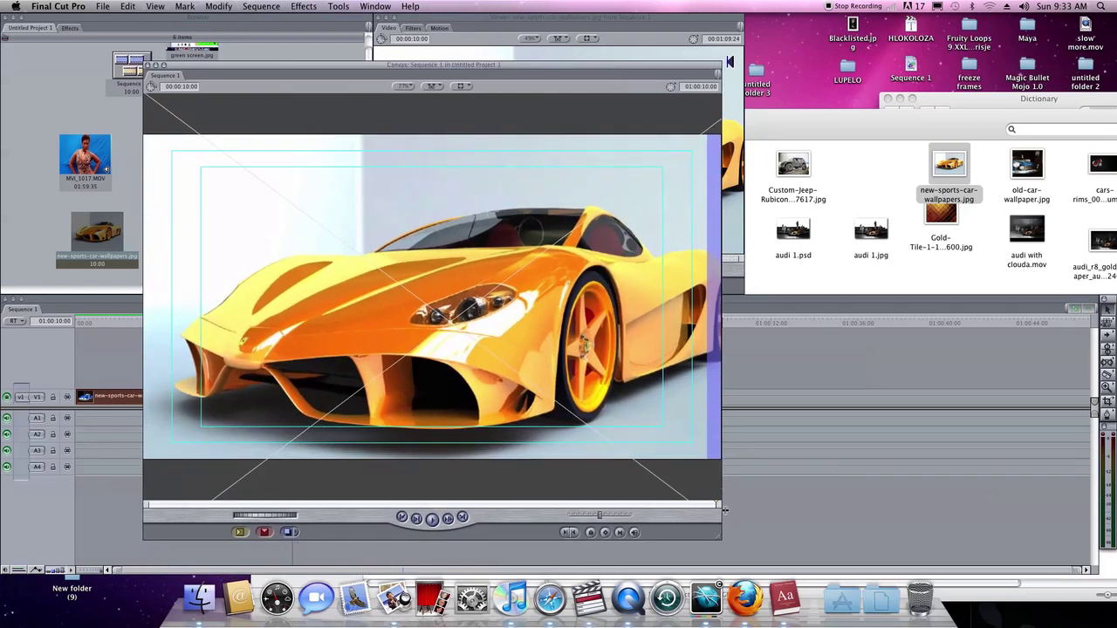
left_click_drag(722, 496, 909, 503)
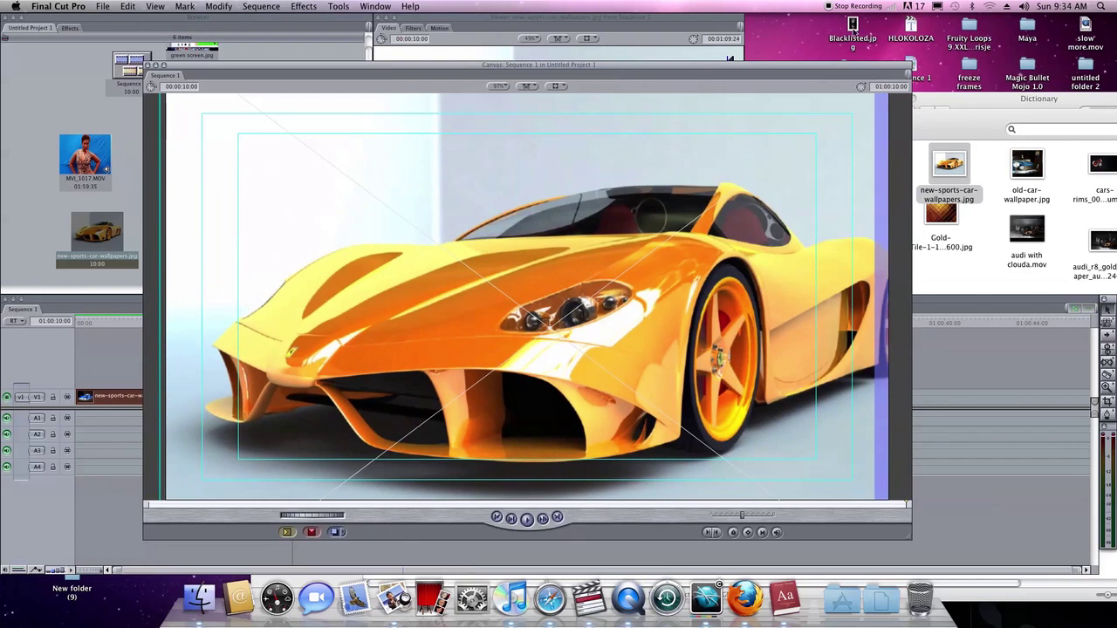
left_click_drag(774, 67, 1027, 12)
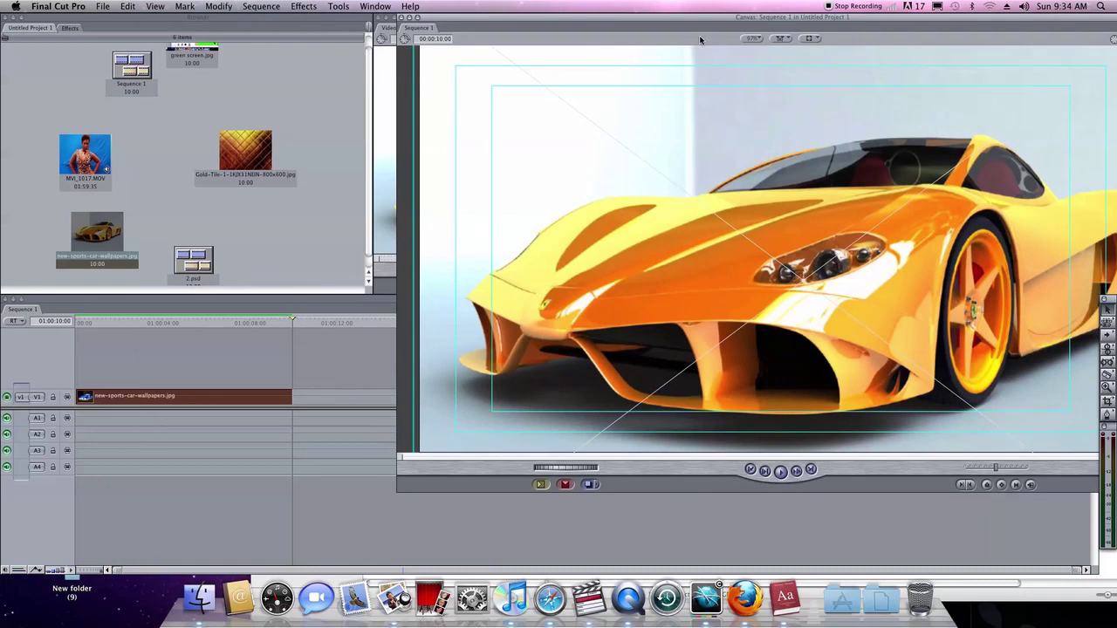
Restore the default window arrangement and deselect the car image clip in the timeline.
left_click(363, 7)
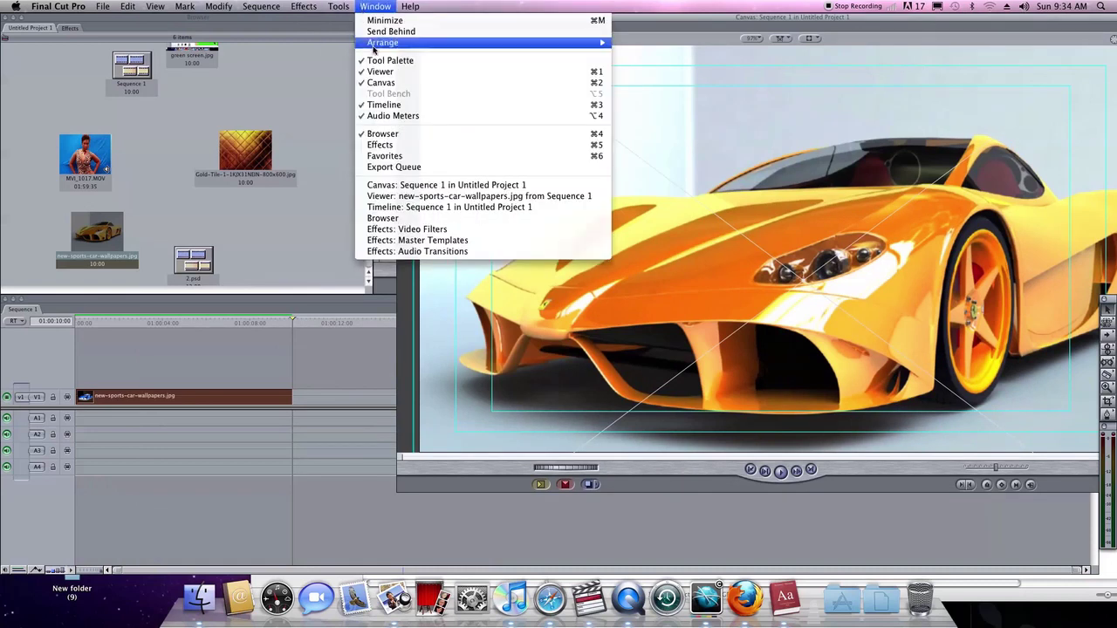
mouse_move(538, 44)
left_click(641, 104)
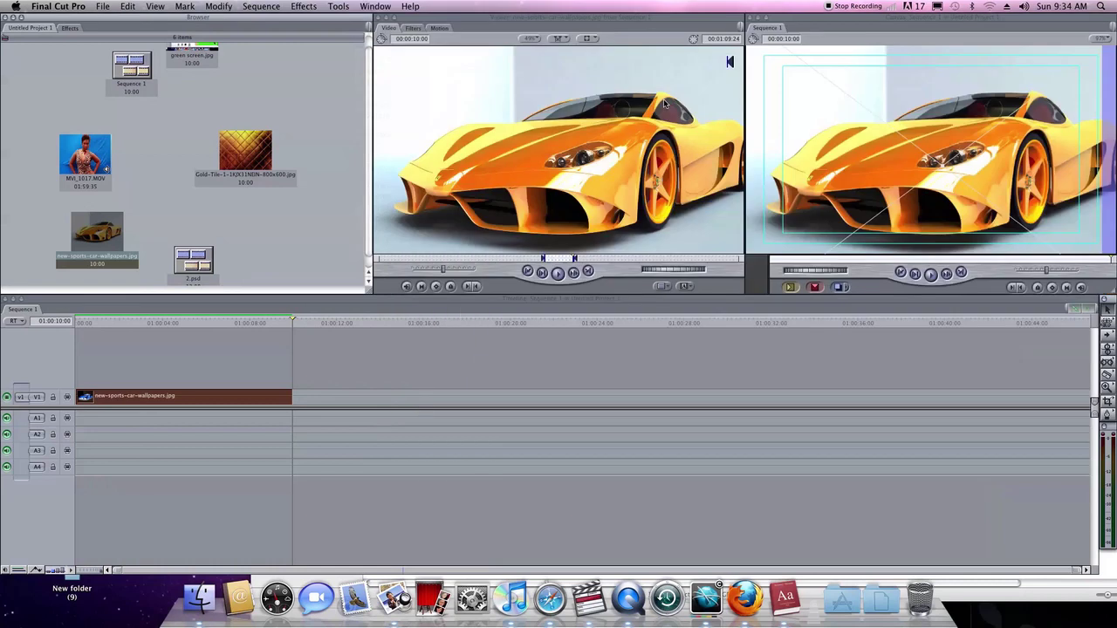
left_click(245, 459)
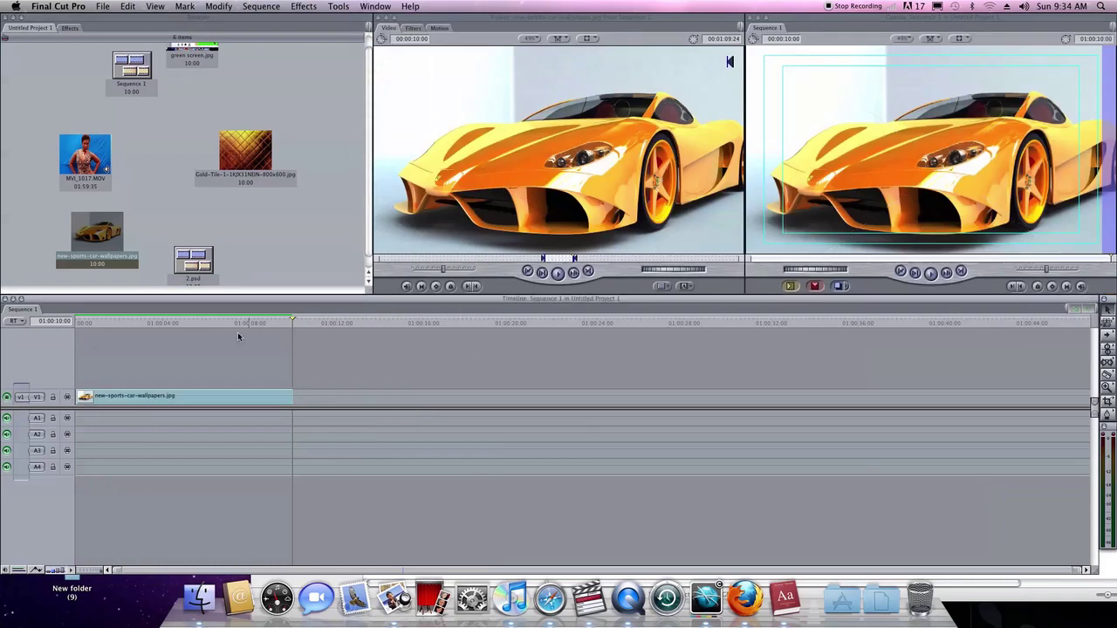
Load MVI_1017.MOV into the viewer and mark an In point at 00:00:59:32.
left_click(94, 170)
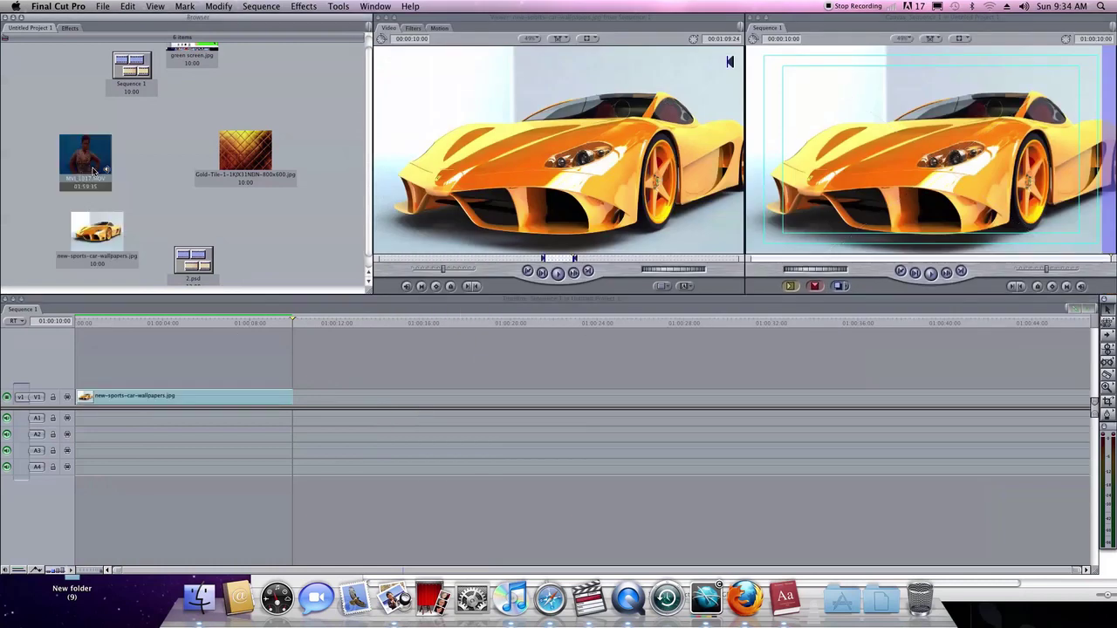
double_click(84, 161)
left_click_drag(85, 161, 173, 174)
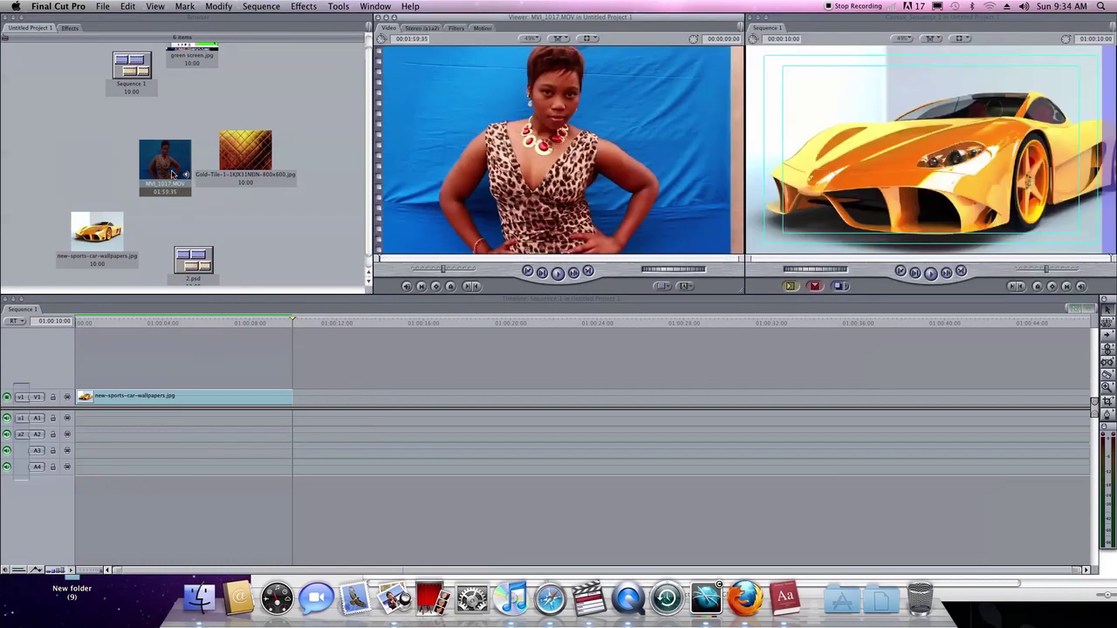
left_click(399, 259)
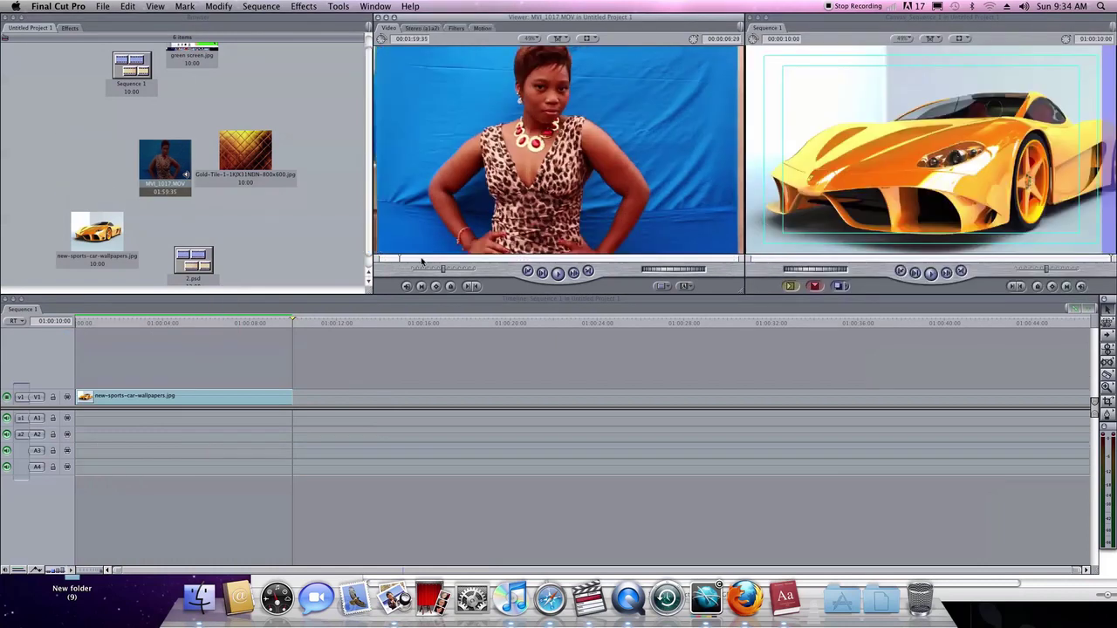
left_click_drag(443, 265, 568, 258)
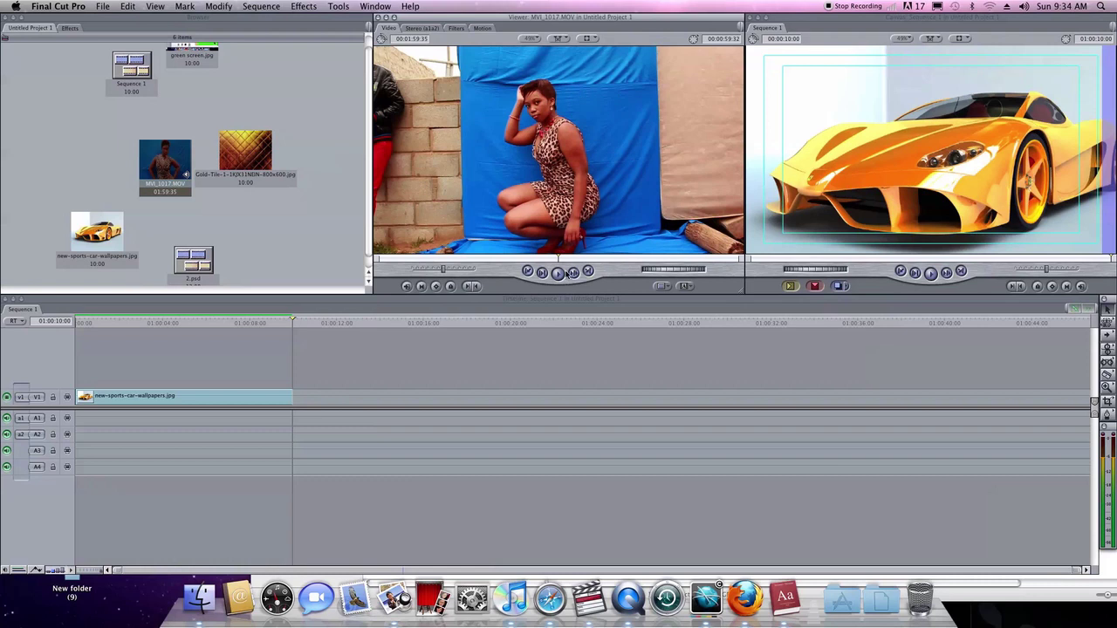
left_click(471, 287)
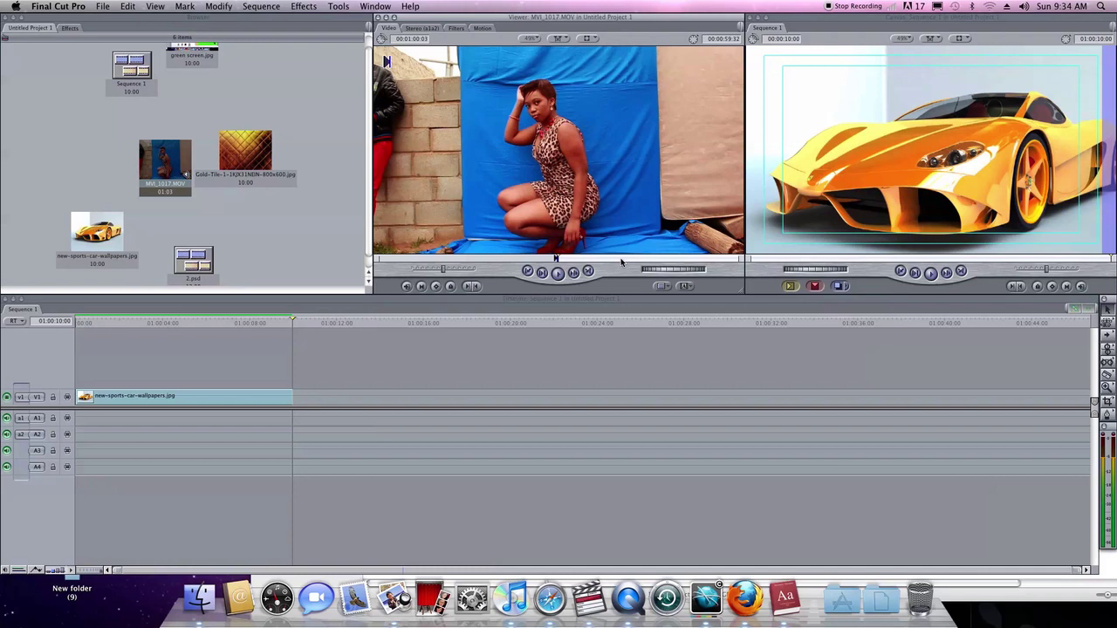
Mark an Out point at 00:01:37:40 and place the marked clip on V2 at the start of the sequence, above the car image.
left_click_drag(621, 260, 673, 262)
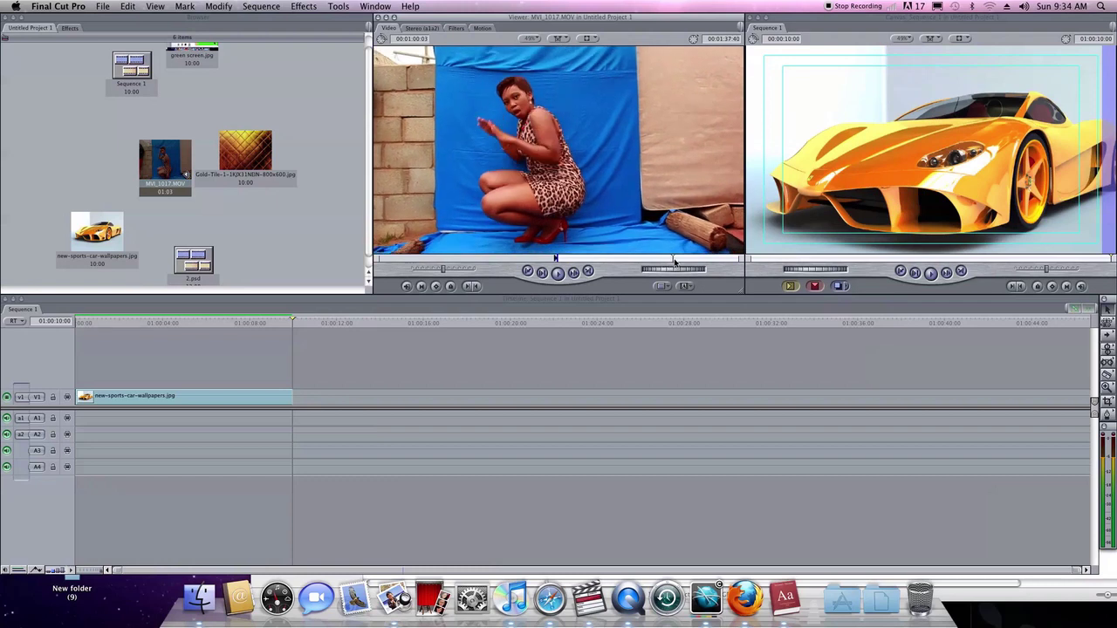
left_click(472, 286)
left_click_drag(589, 221, 70, 374)
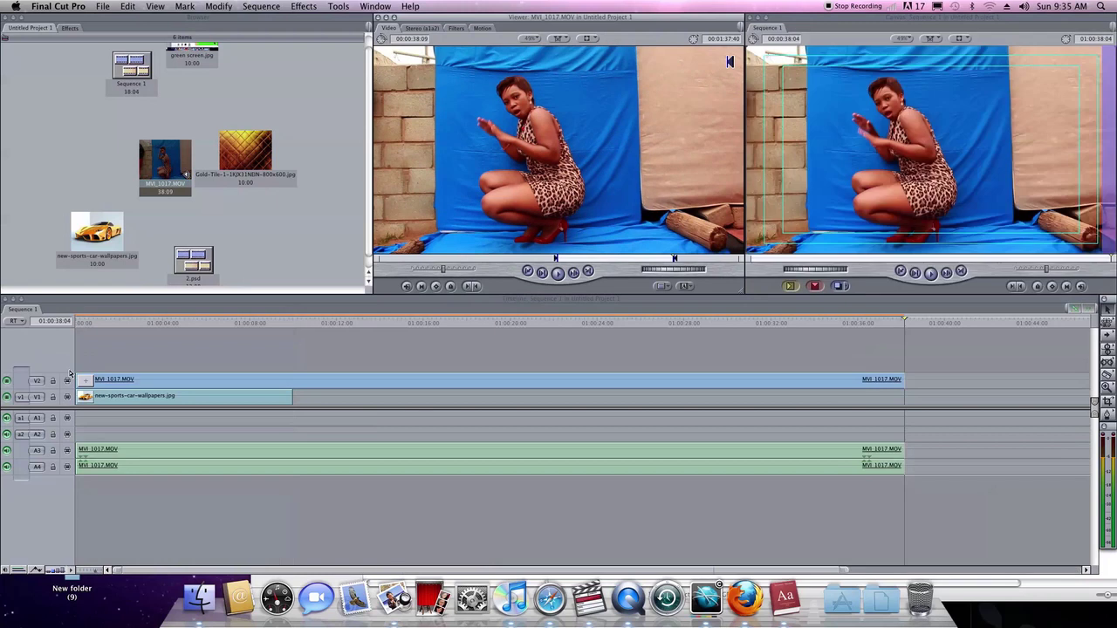
Extend the new-sports-car-wallpapers.jpg clip on V1 to the end of the MVI_1017.MOV clip.
left_click(121, 322)
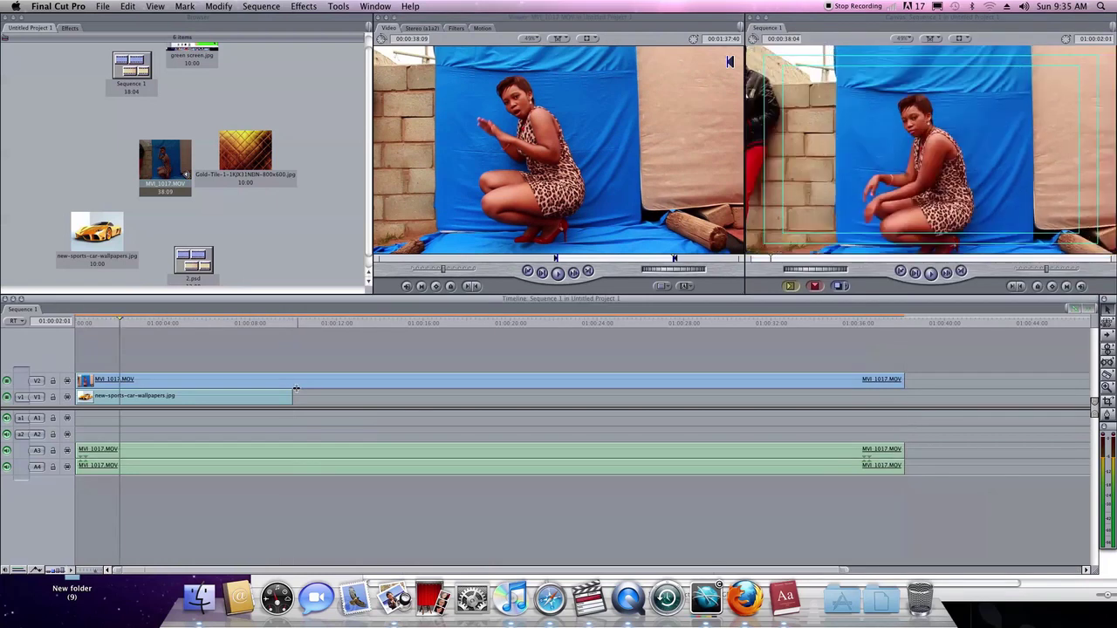
left_click_drag(291, 396, 904, 405)
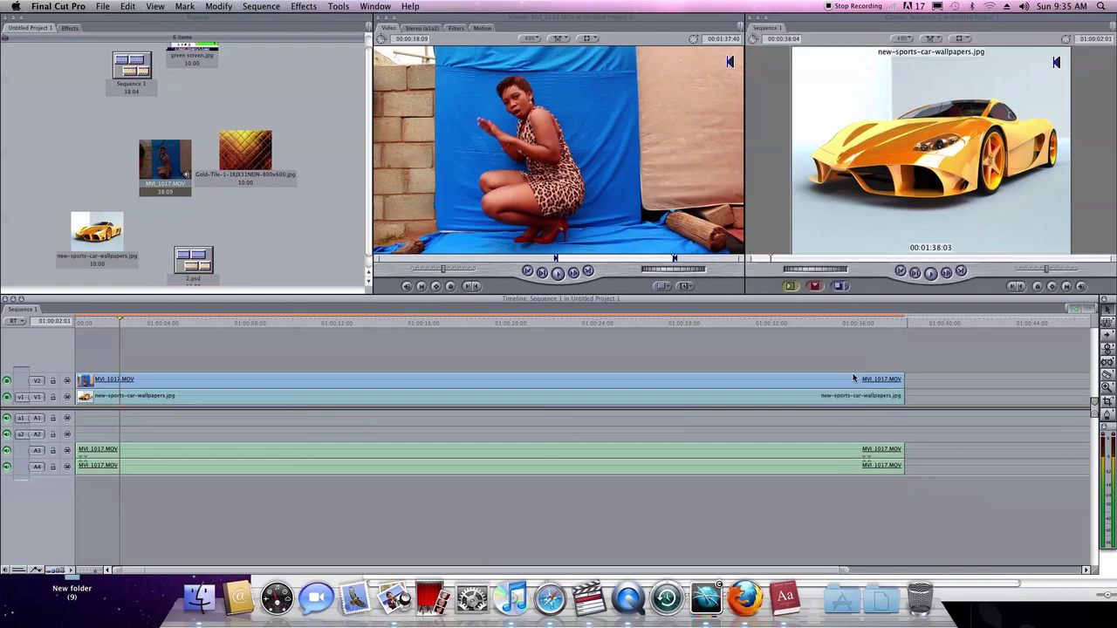
left_click(131, 328)
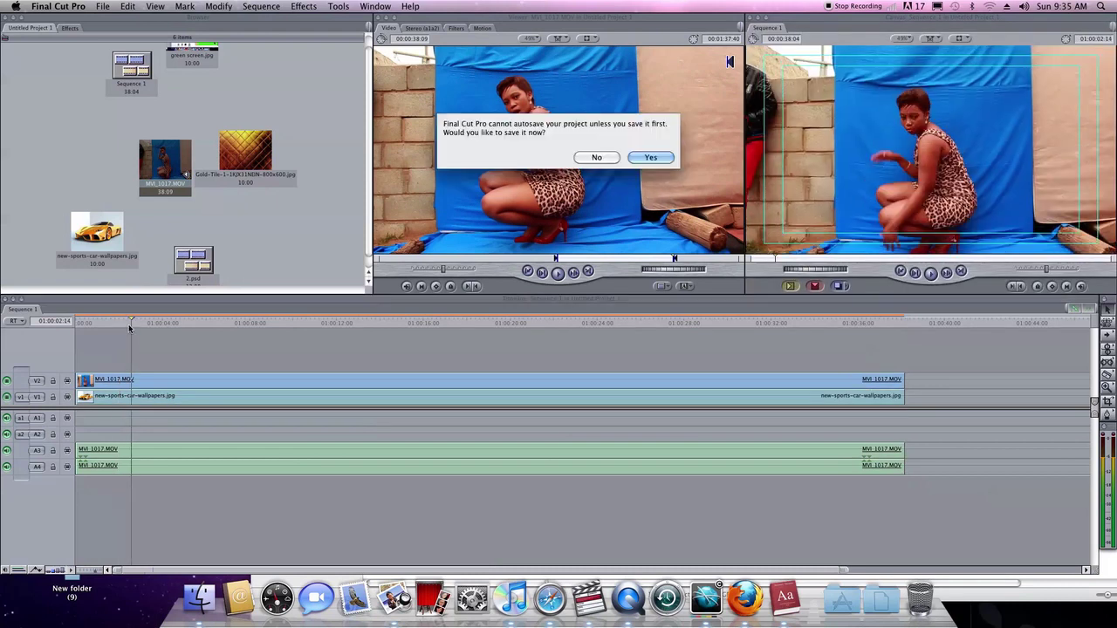
Save the project as "blue screen" in the Documents folder.
left_click(651, 157)
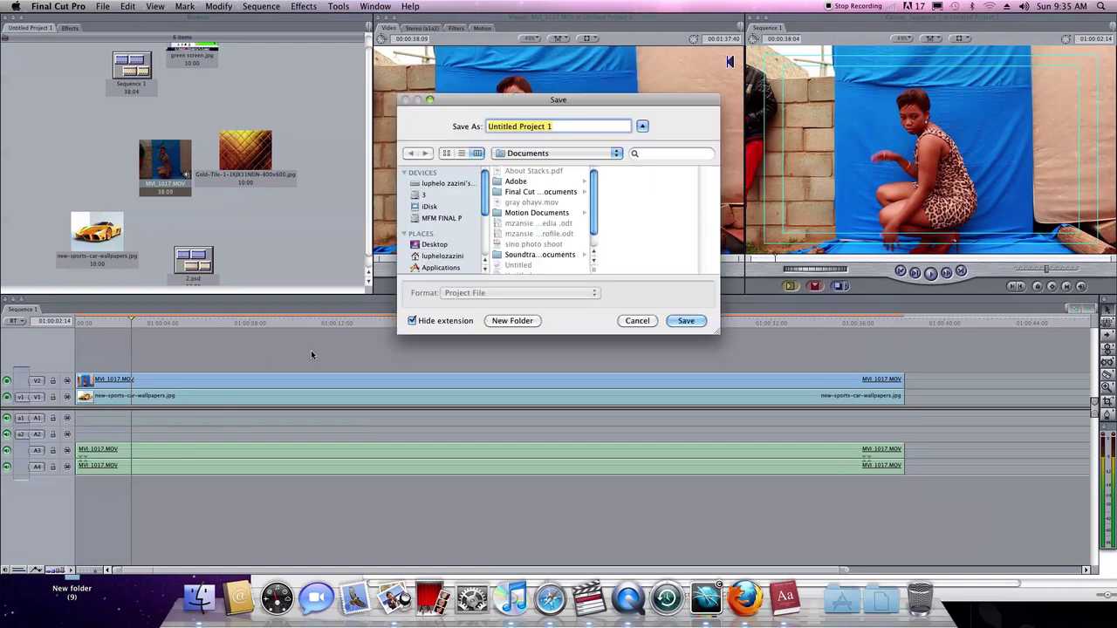
key("BackSpace")
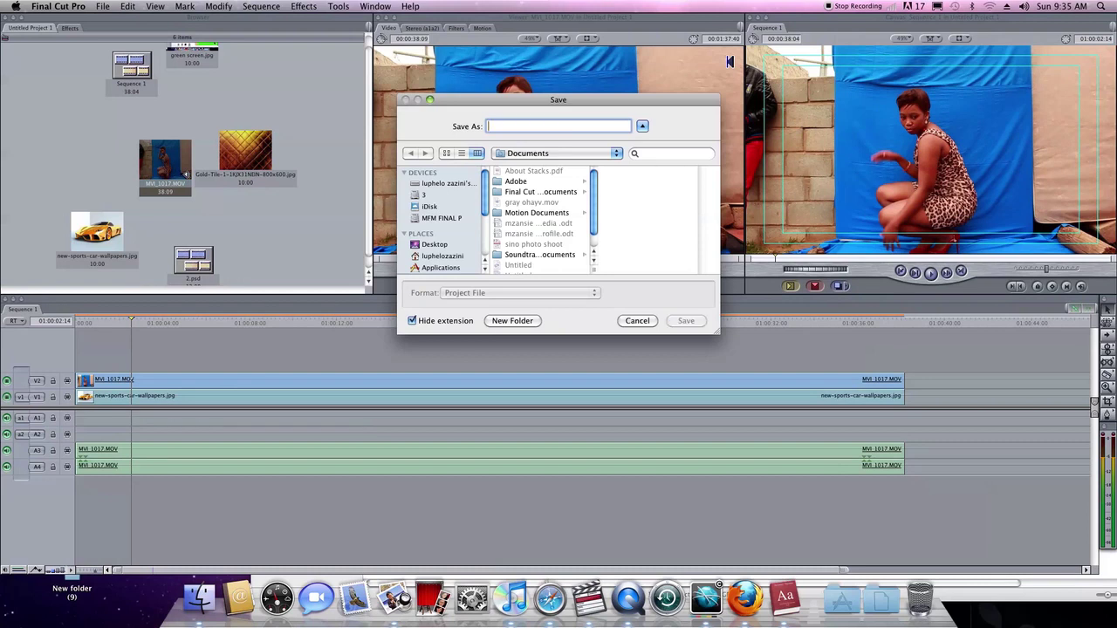
type("blue screen")
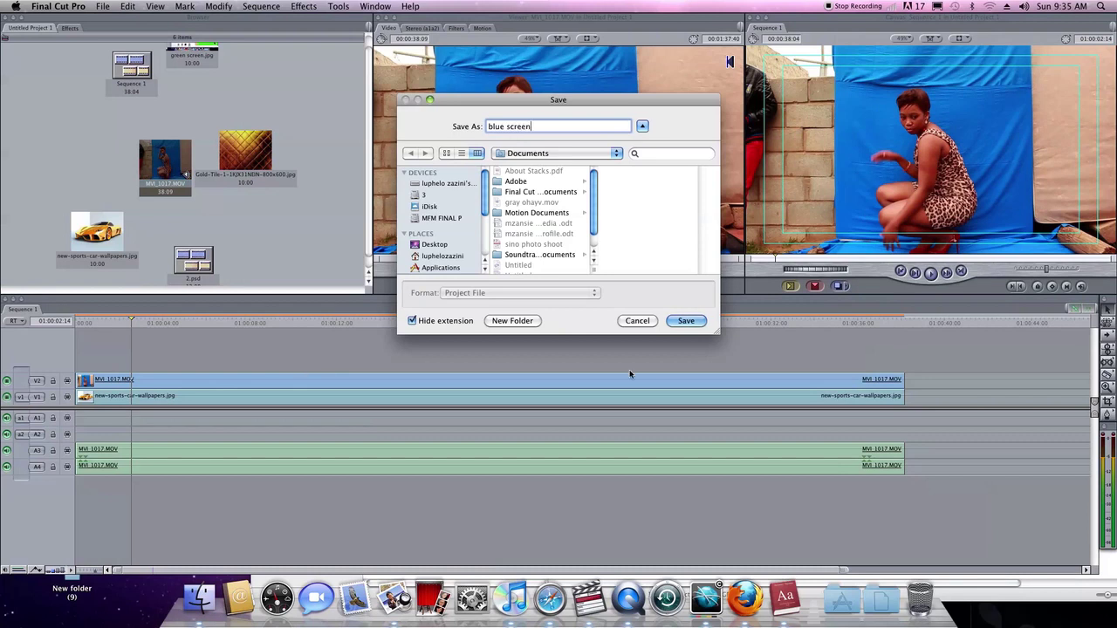
left_click(686, 320)
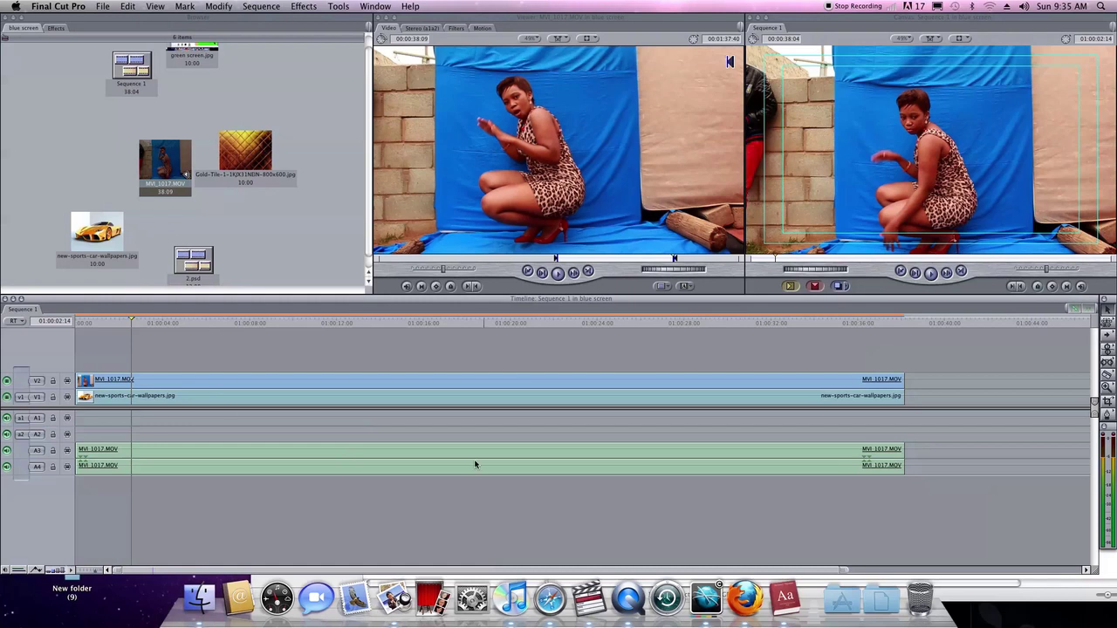
Crop the right side of the MVI_1017.MOV clip on V2 by 29 in its motion settings.
double_click(186, 384)
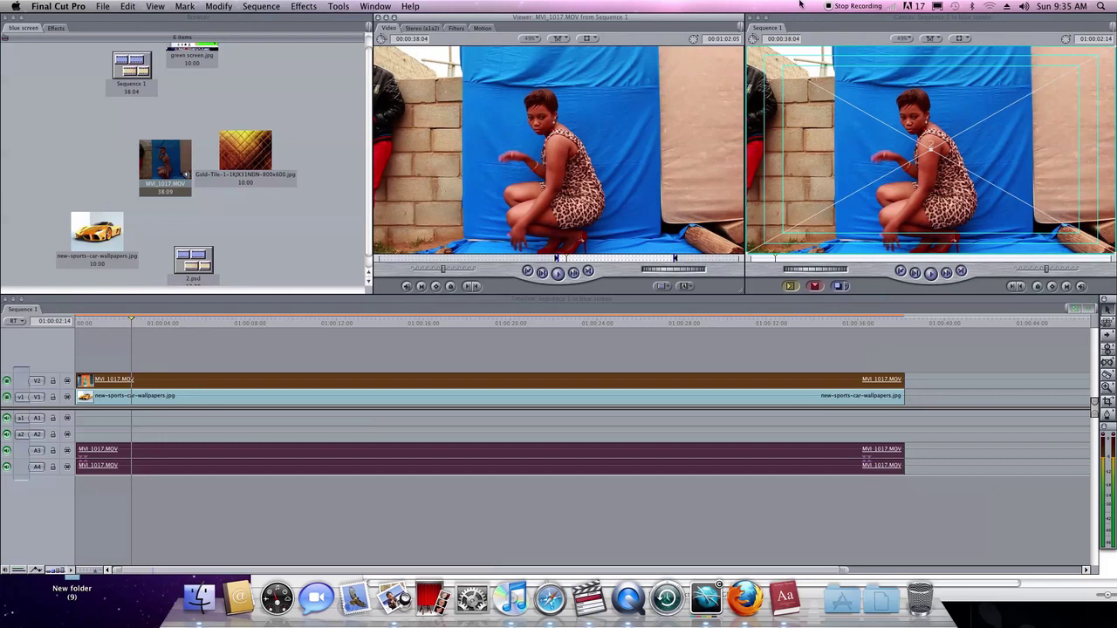
left_click(455, 32)
left_click(480, 28)
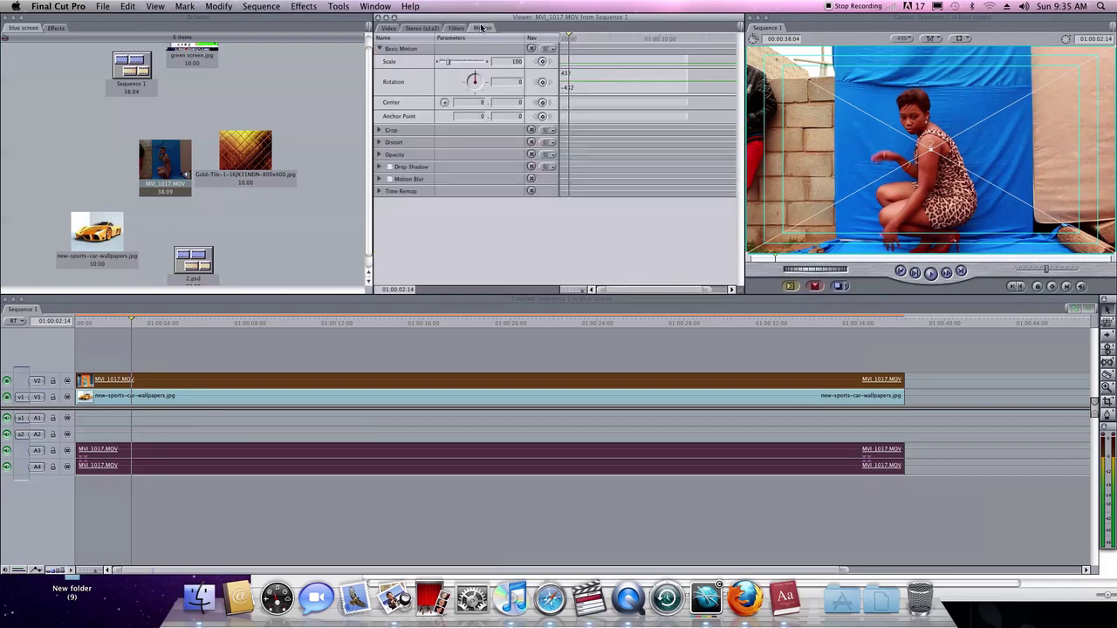
left_click(379, 130)
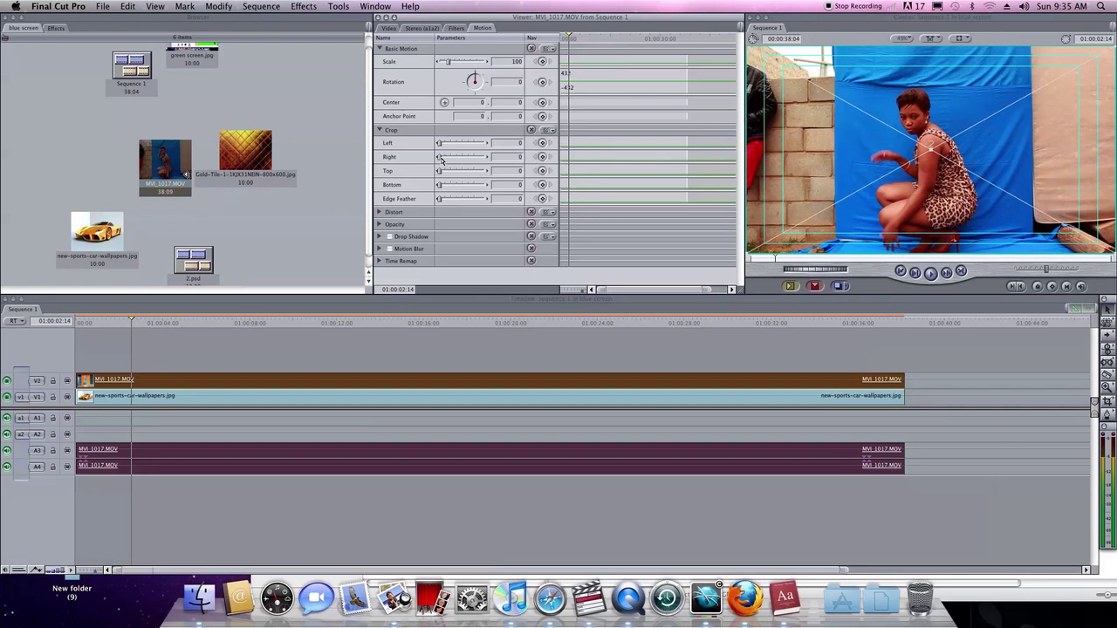
left_click_drag(440, 160, 451, 160)
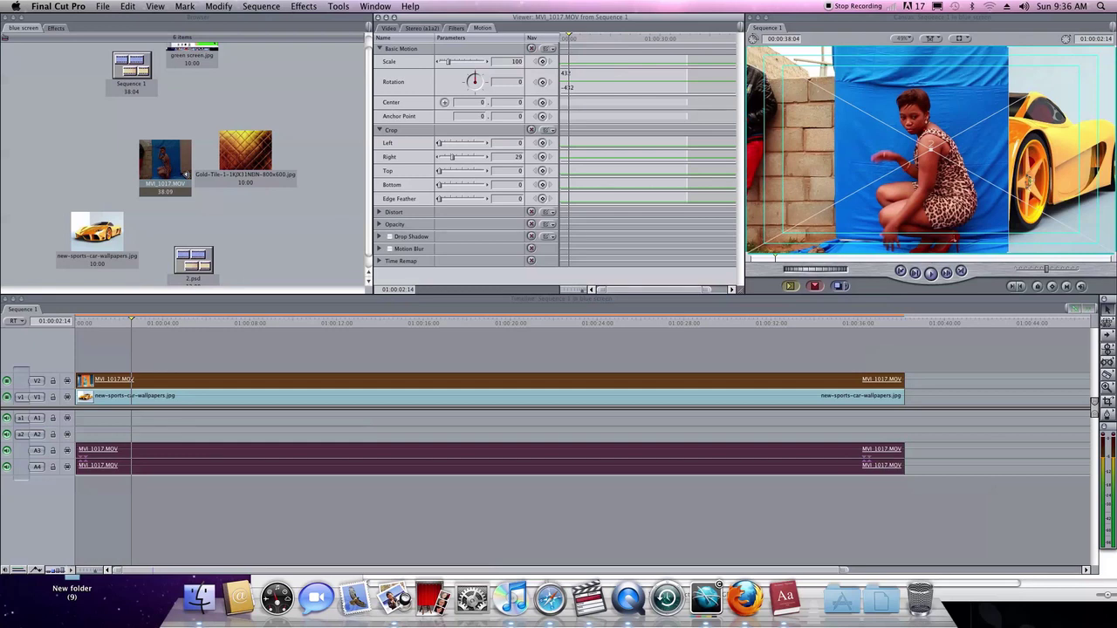
Crop the MVI_1017.MOV clip by 26 on the left, 5 at the top and 1 at the bottom.
left_click_drag(442, 145, 452, 144)
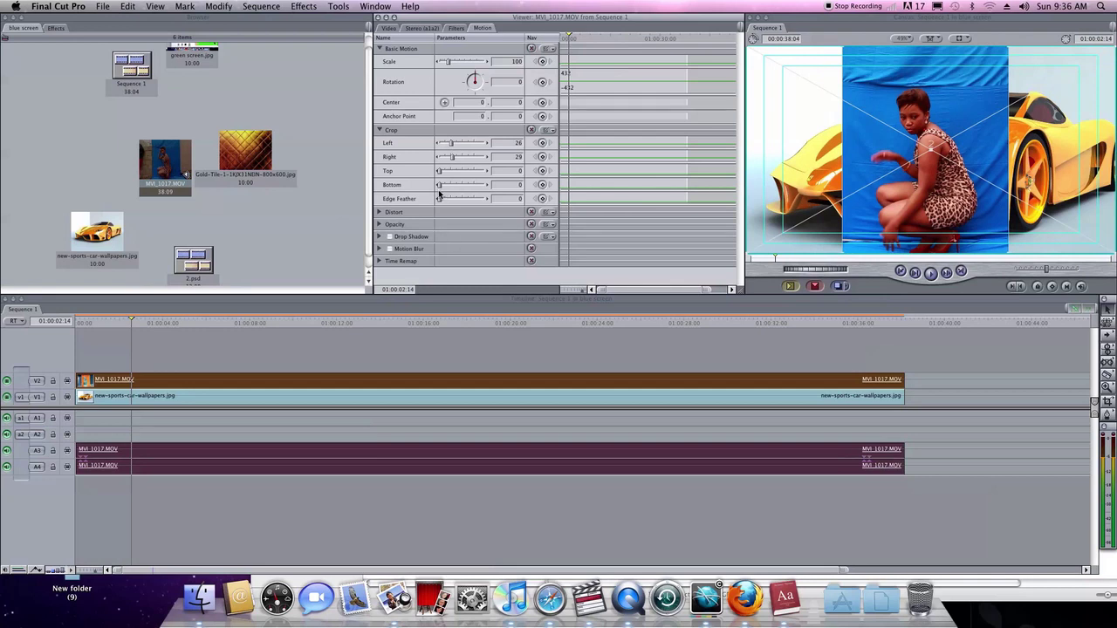
left_click_drag(440, 188, 442, 188)
left_click_drag(438, 171, 442, 174)
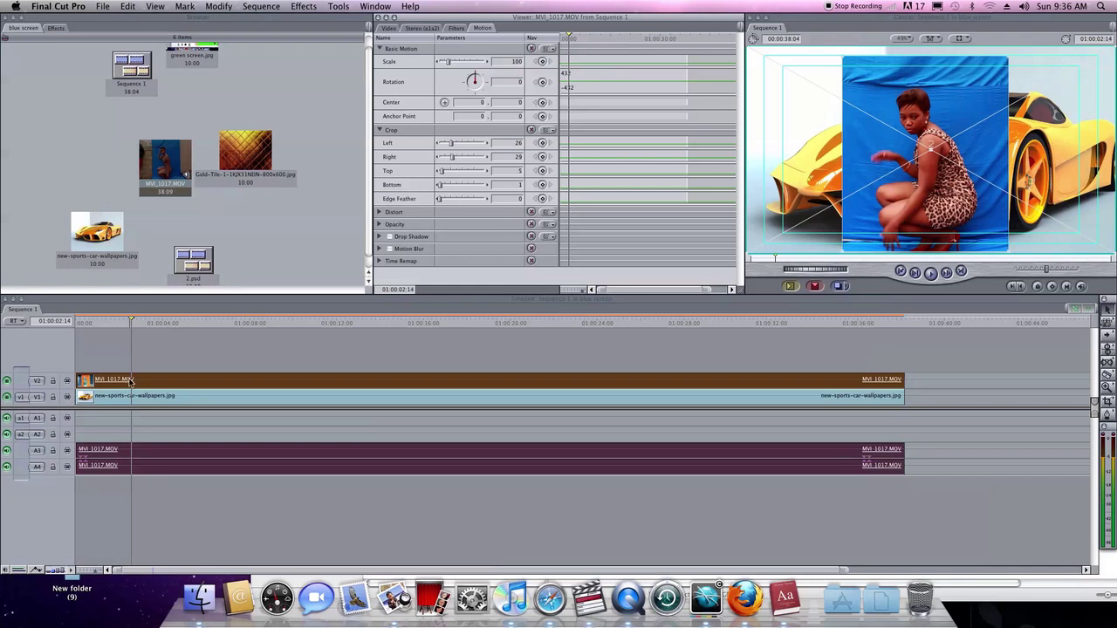
Check the cropped model clip against the car background at successive points along the sequence, up to 01:00:35:17.
left_click(253, 322)
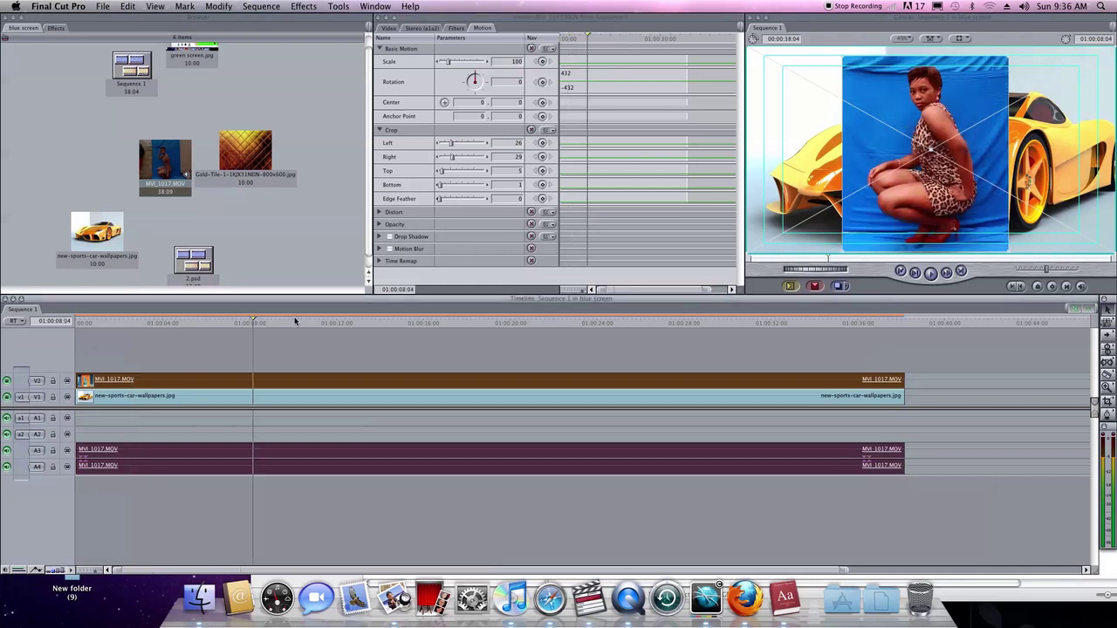
left_click(389, 322)
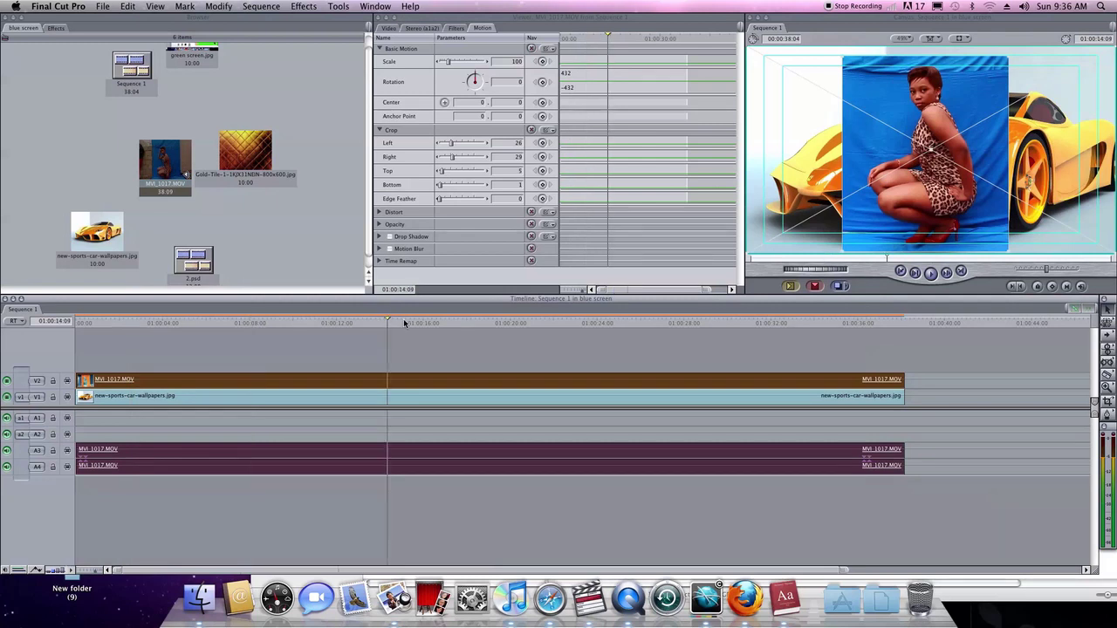
left_click(463, 322)
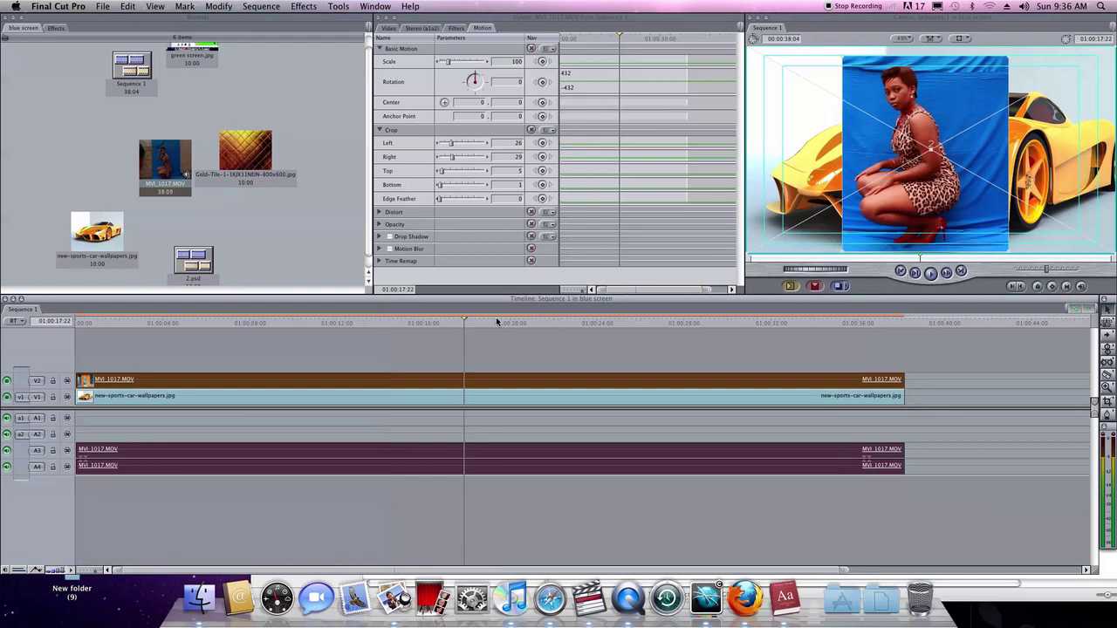
left_click(496, 322)
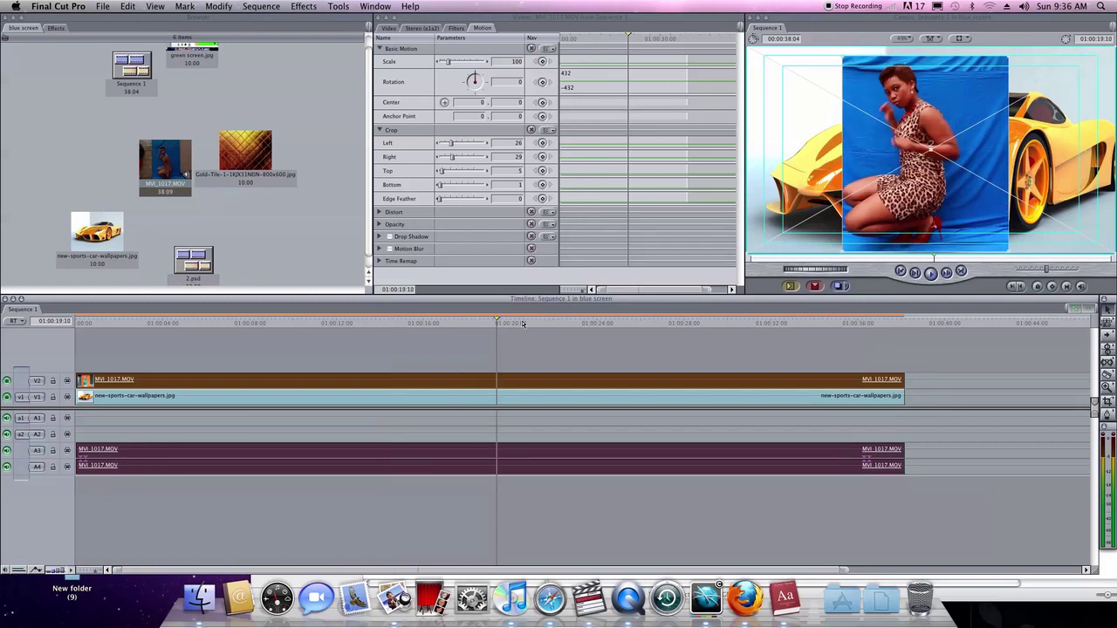
left_click(521, 323)
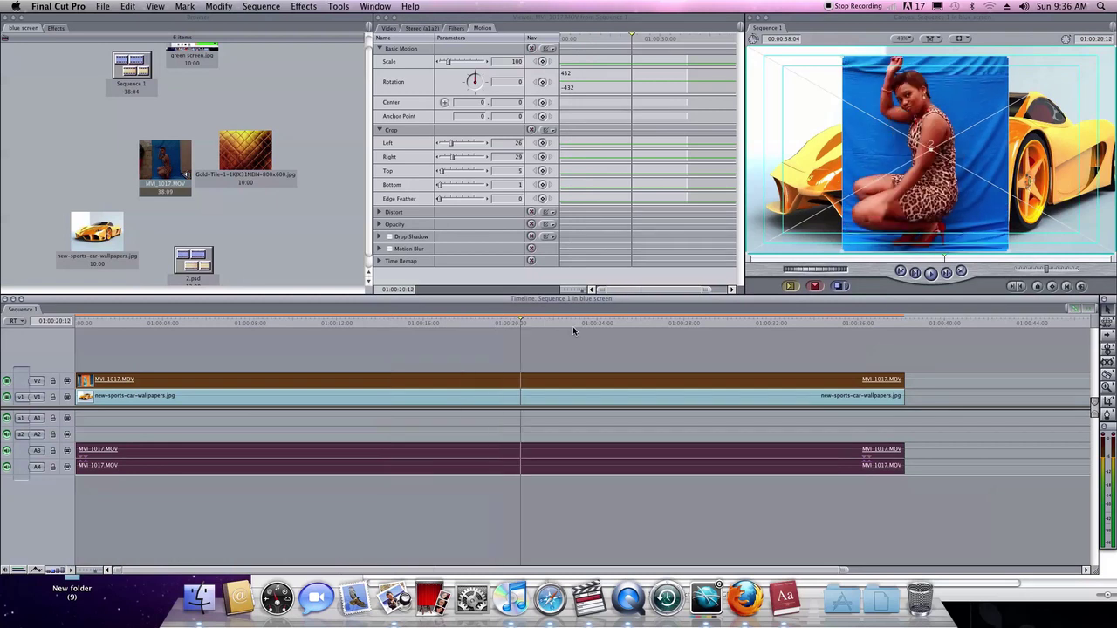
left_click(599, 325)
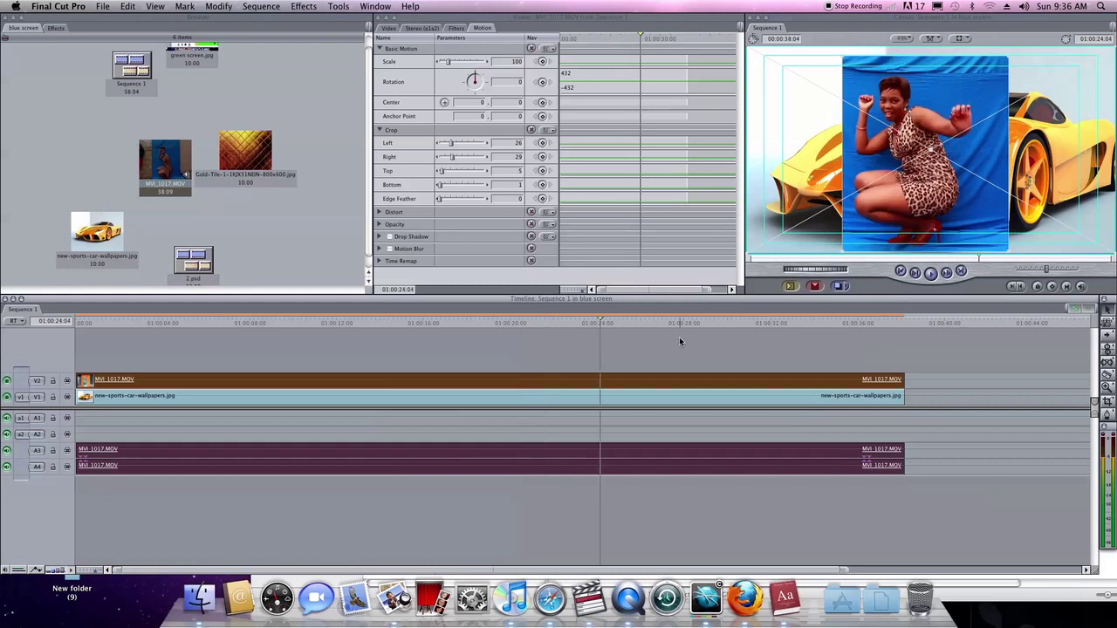
left_click(708, 322)
left_click(734, 323)
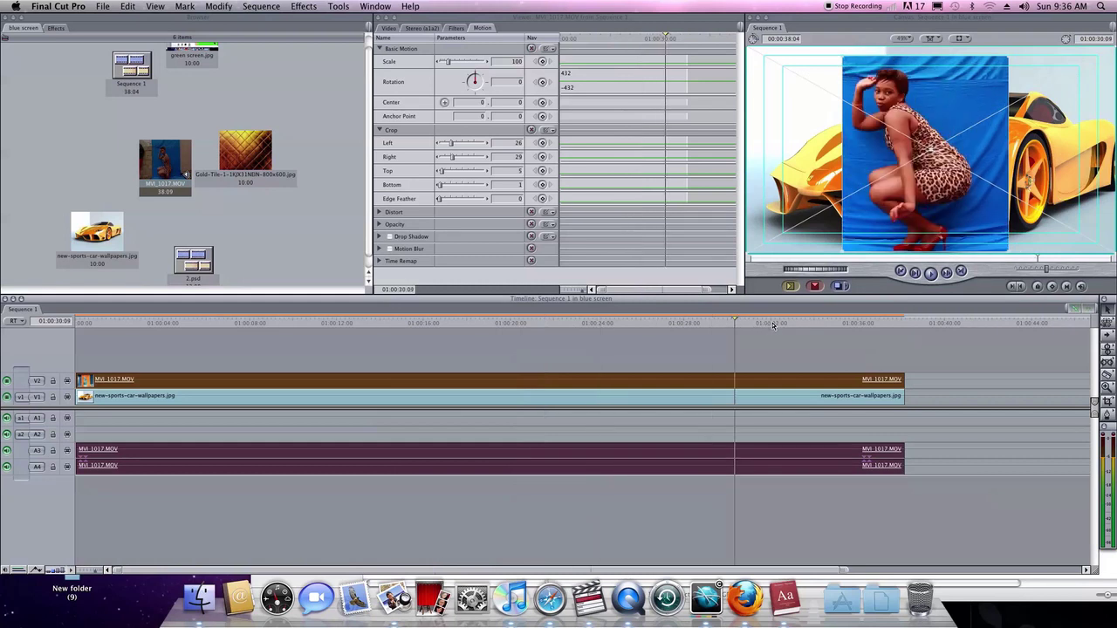
left_click(765, 323)
left_click(813, 323)
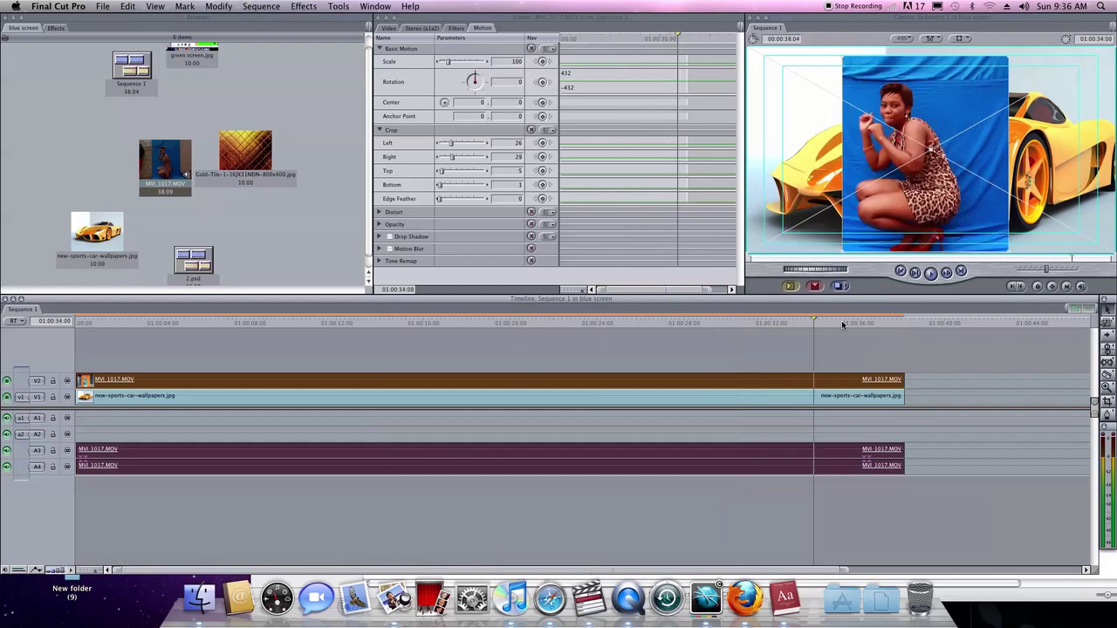
left_click(850, 323)
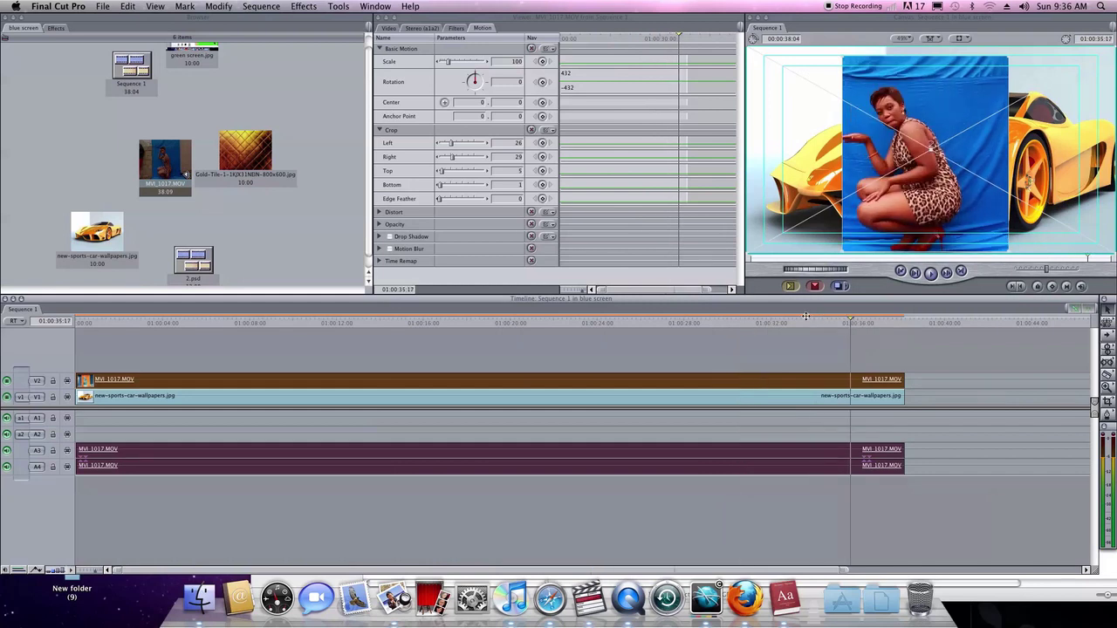
Move the playhead to 01:00:24:23 and load the MVI_1017.MOV clip from V2 into the Viewer.
double_click(844, 383)
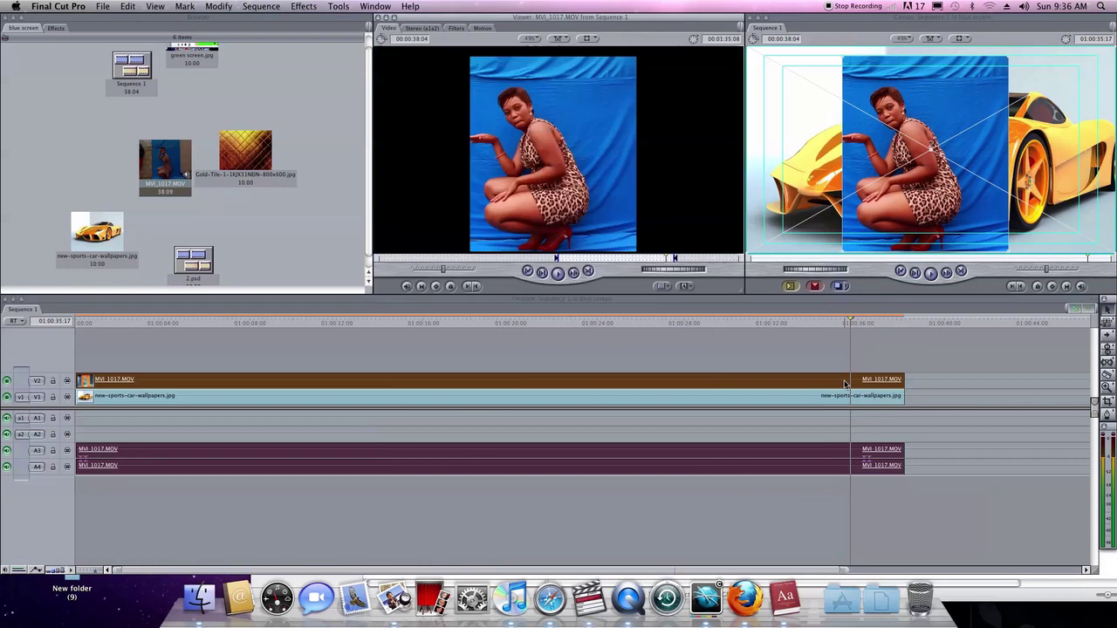
left_click(616, 319)
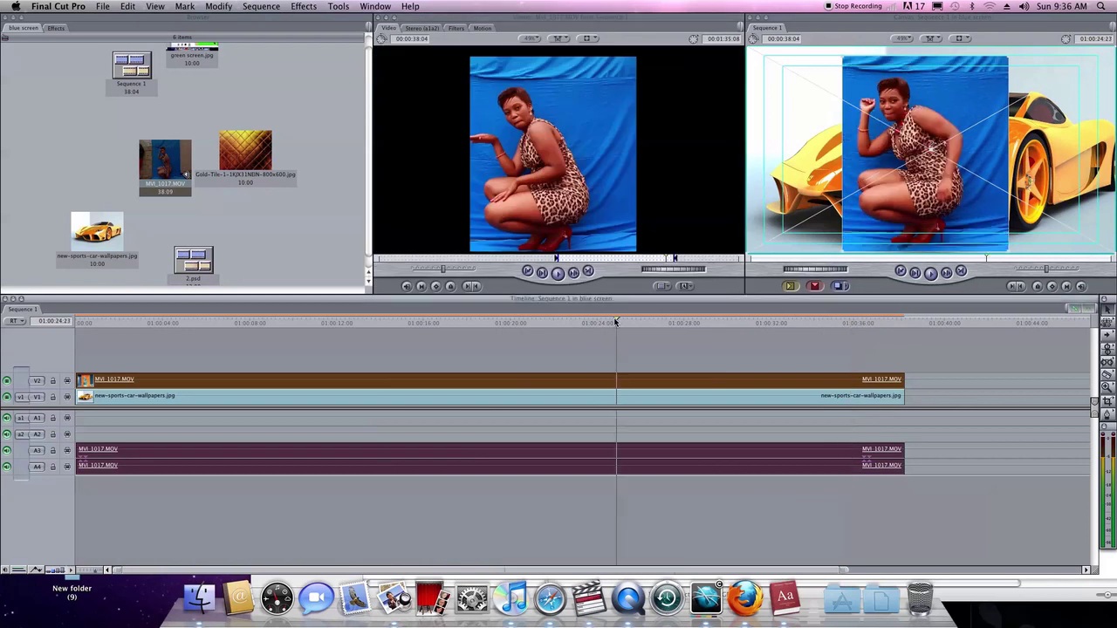
double_click(527, 385)
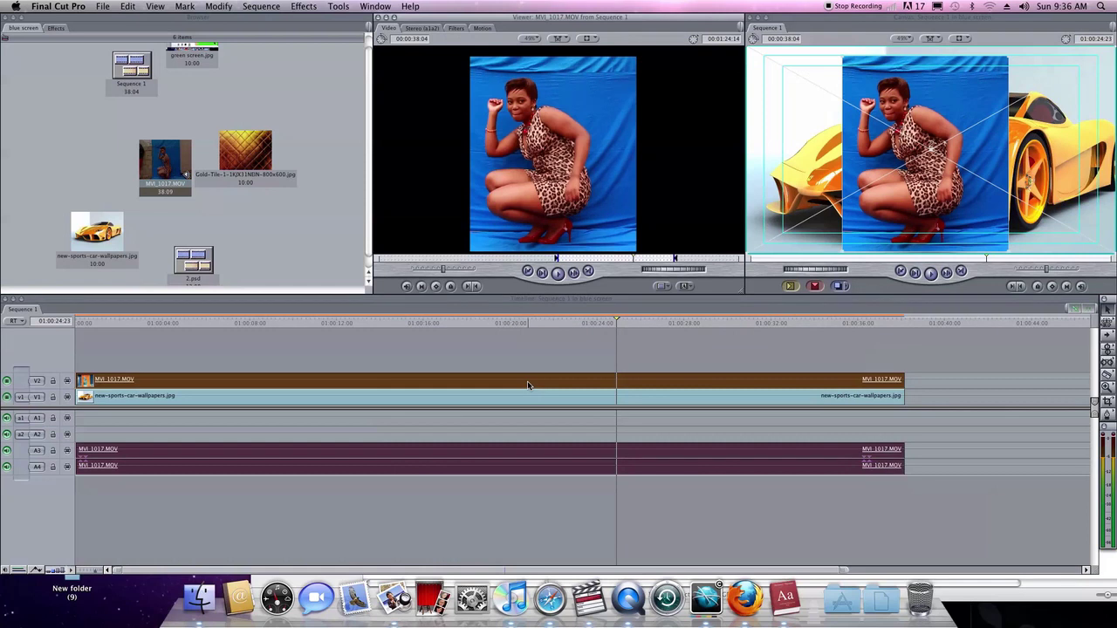
Apply the Chroma Keyer from the Key video filters to the MVI_1017.MOV clip.
left_click(58, 29)
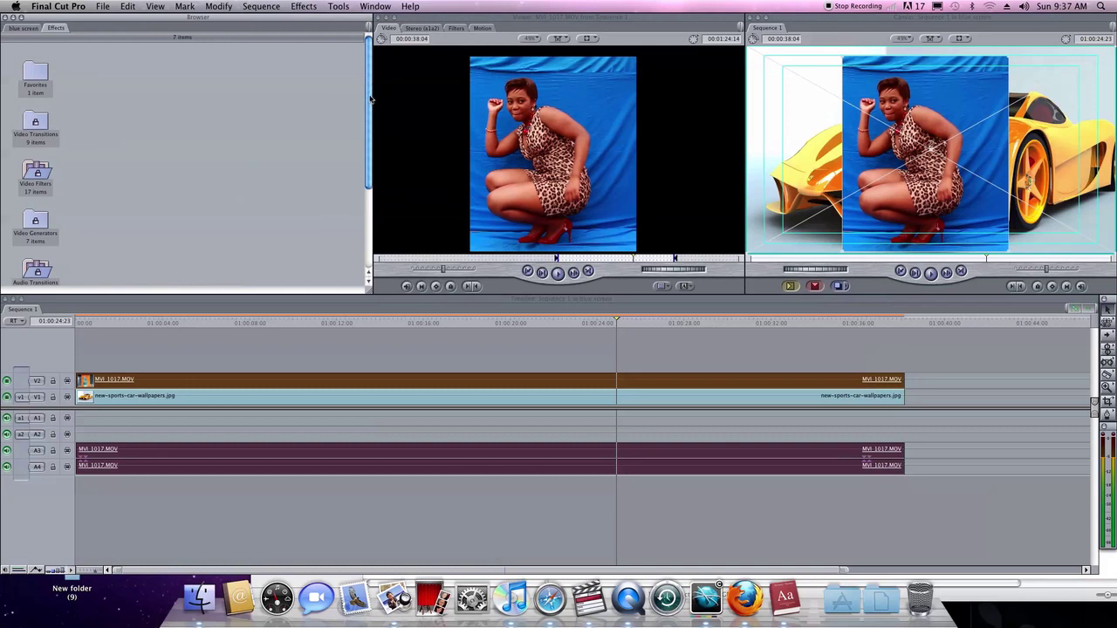
left_click_drag(370, 78, 370, 107)
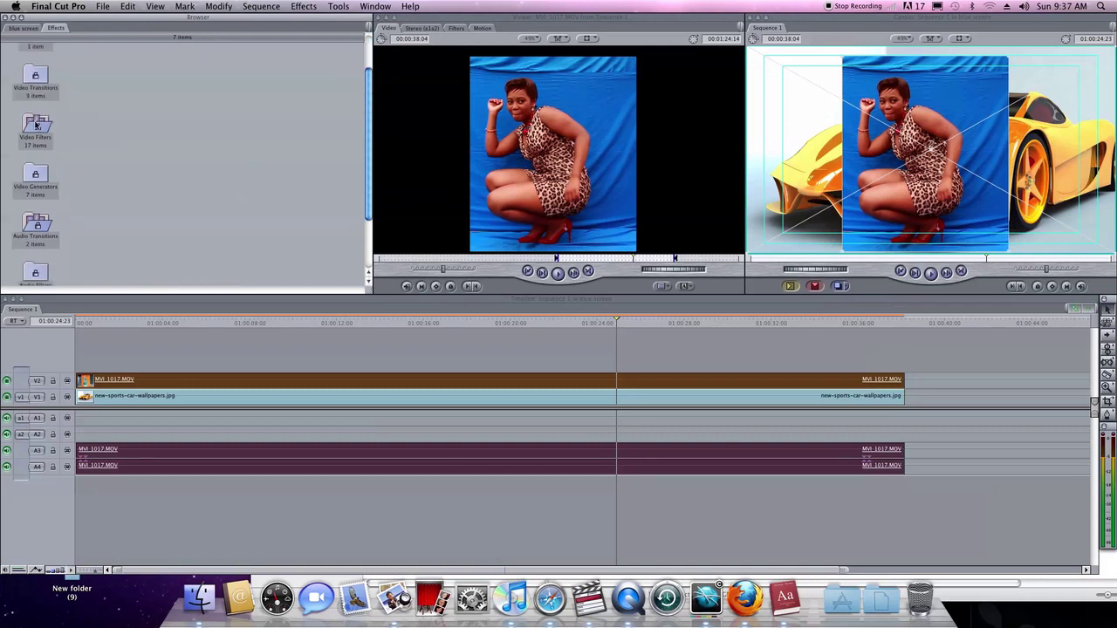
double_click(36, 125)
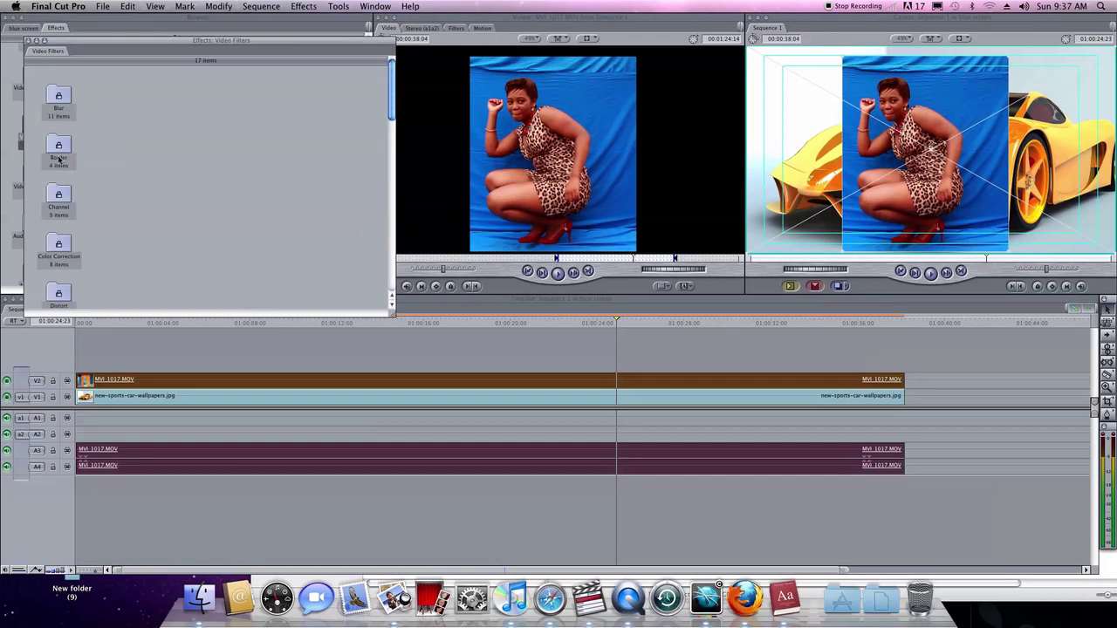
left_click_drag(391, 109, 388, 154)
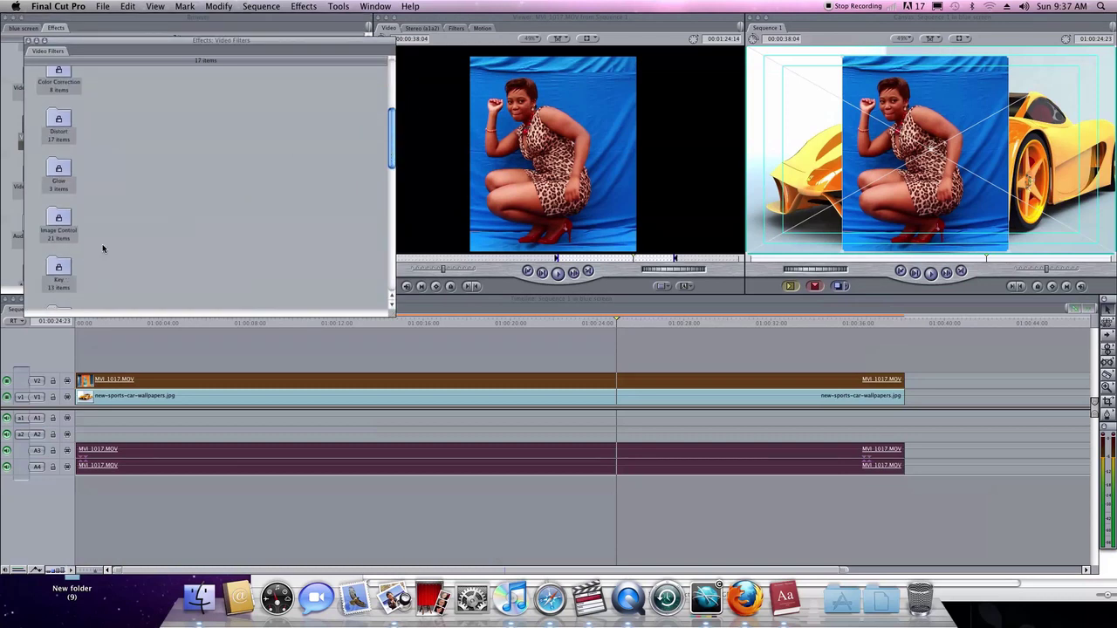
double_click(58, 269)
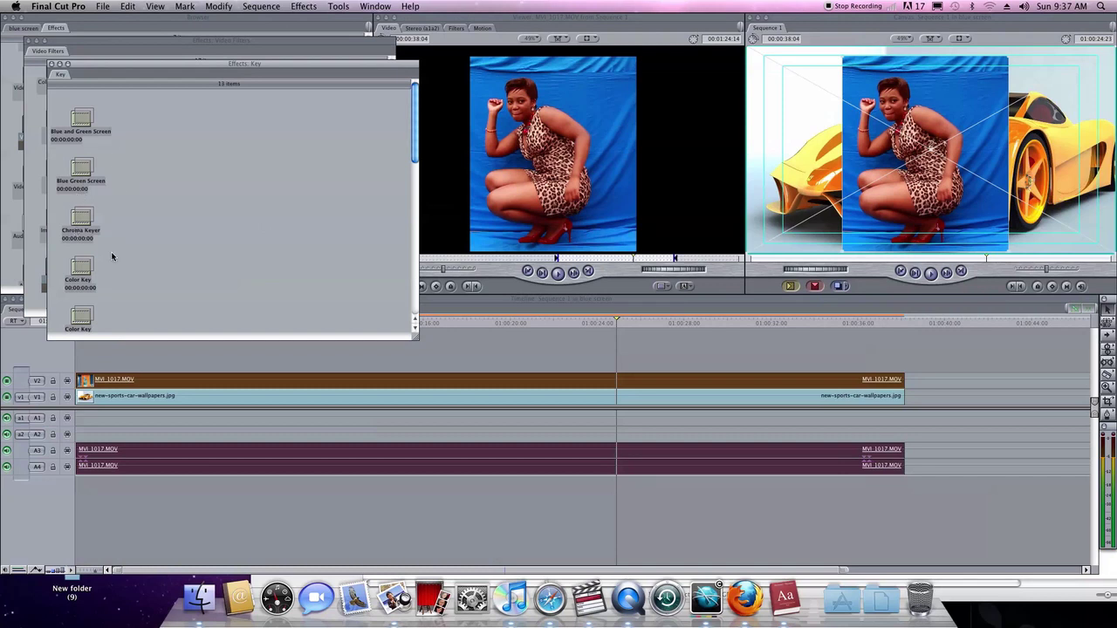
left_click_drag(82, 216, 541, 131)
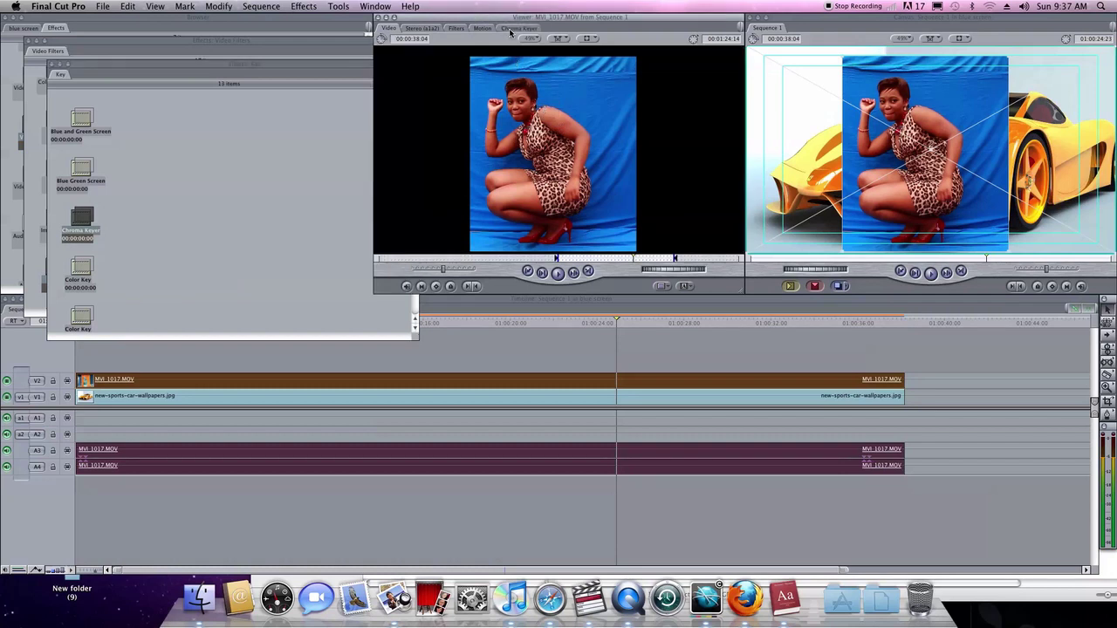
Open the Chroma Keyer's visual controls and sample the blue backdrop beside the model as the key color.
left_click(513, 30)
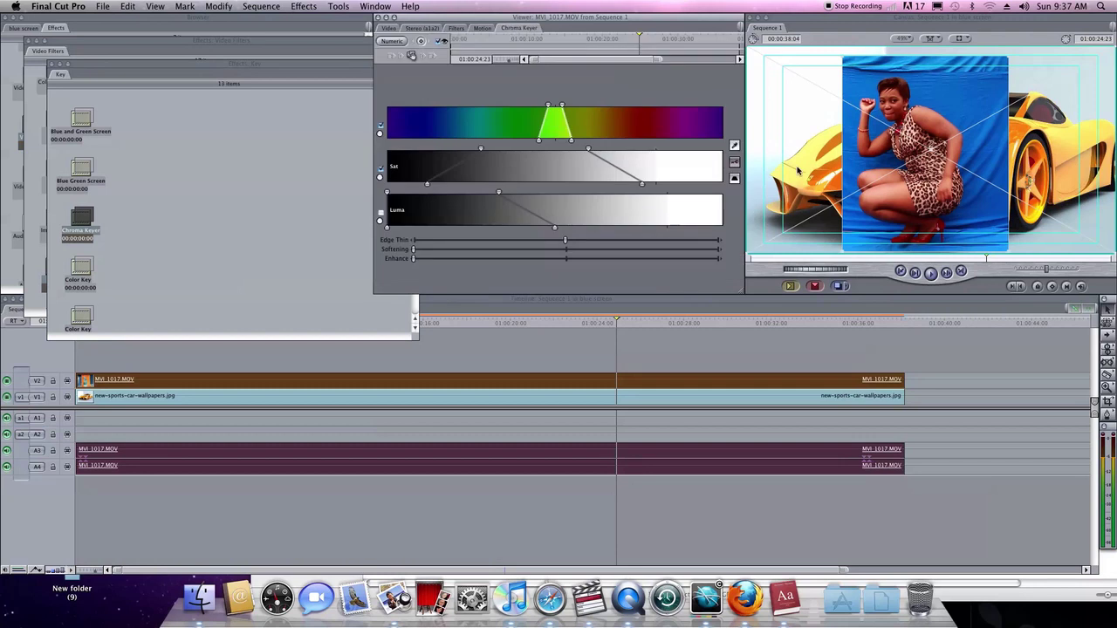
left_click(736, 146)
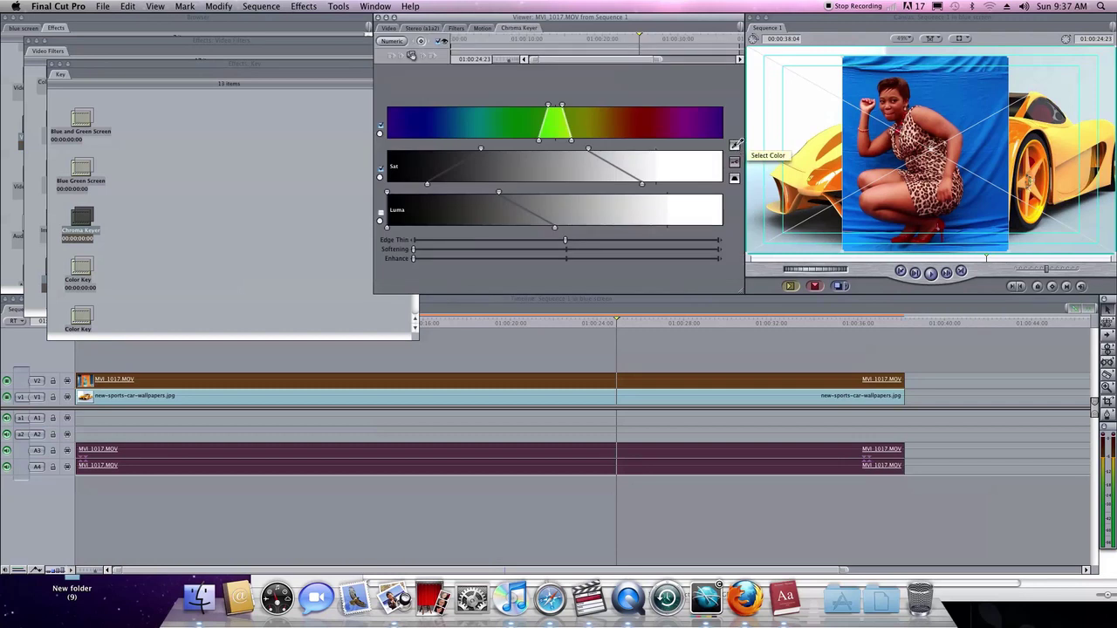
left_click(975, 80)
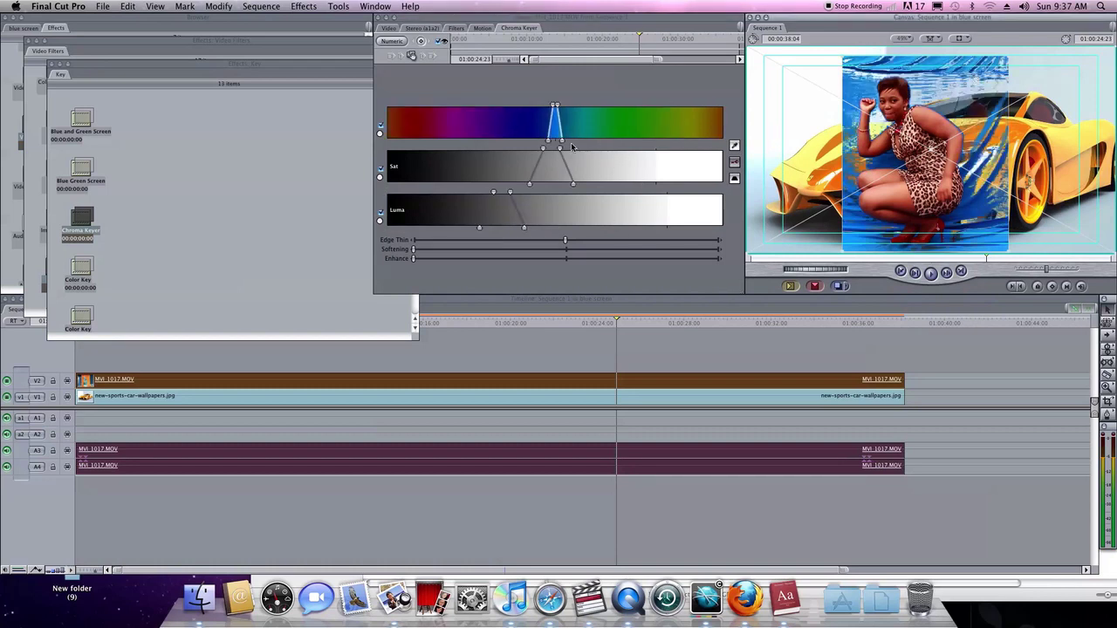
Widen the Chroma Keyer's color, saturation and luma ranges and increase Edge Thin to remove the remaining blue.
left_click_drag(547, 141, 535, 141)
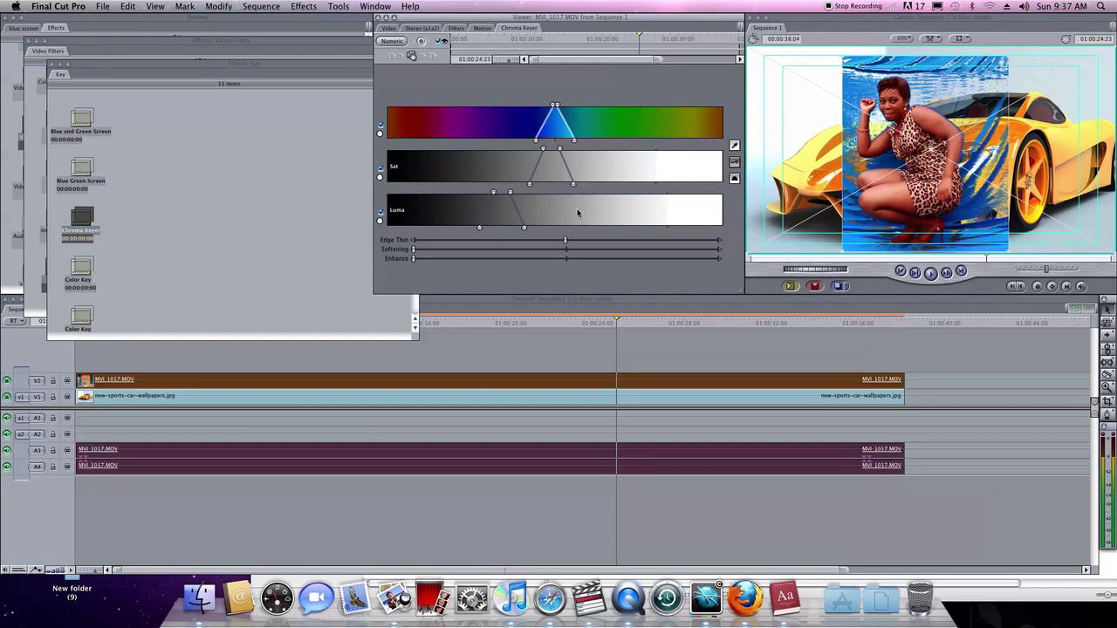
left_click_drag(529, 186, 531, 188)
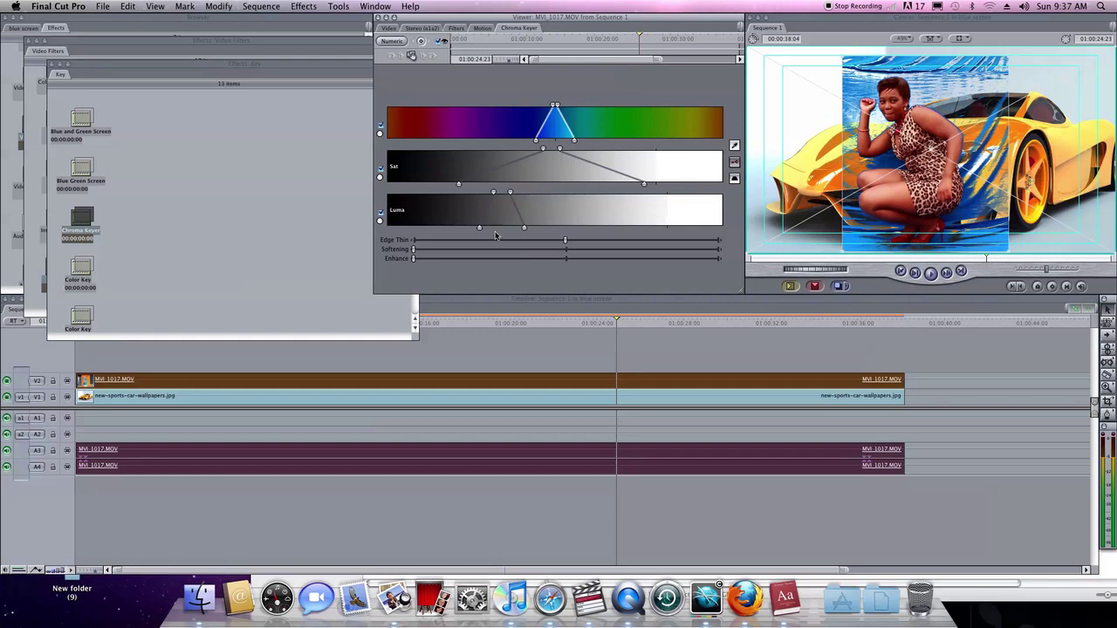
left_click_drag(524, 228, 634, 227)
left_click_drag(565, 240, 633, 227)
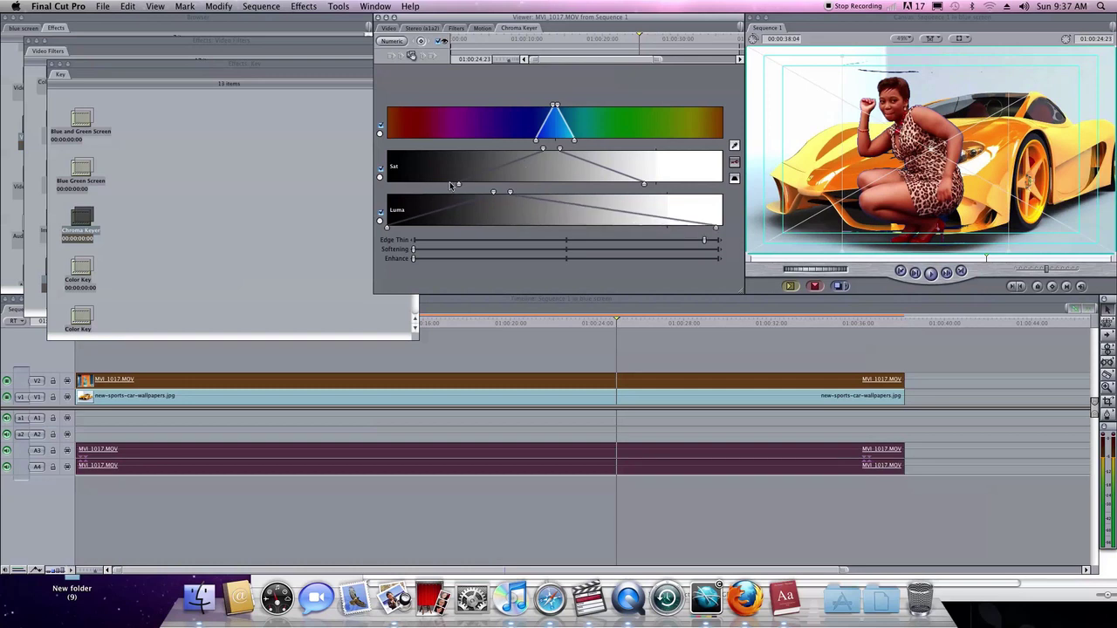
Extend the saturation range to both ends, widen the color range further and add slight Softening to the key.
left_click_drag(536, 152, 512, 139)
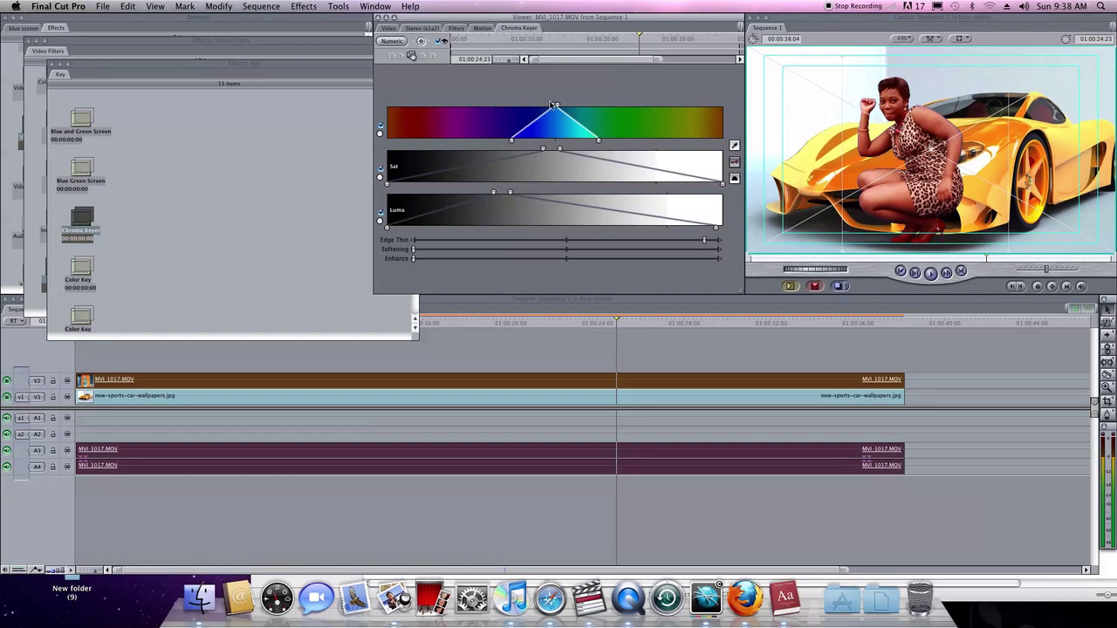
left_click_drag(555, 106, 582, 128)
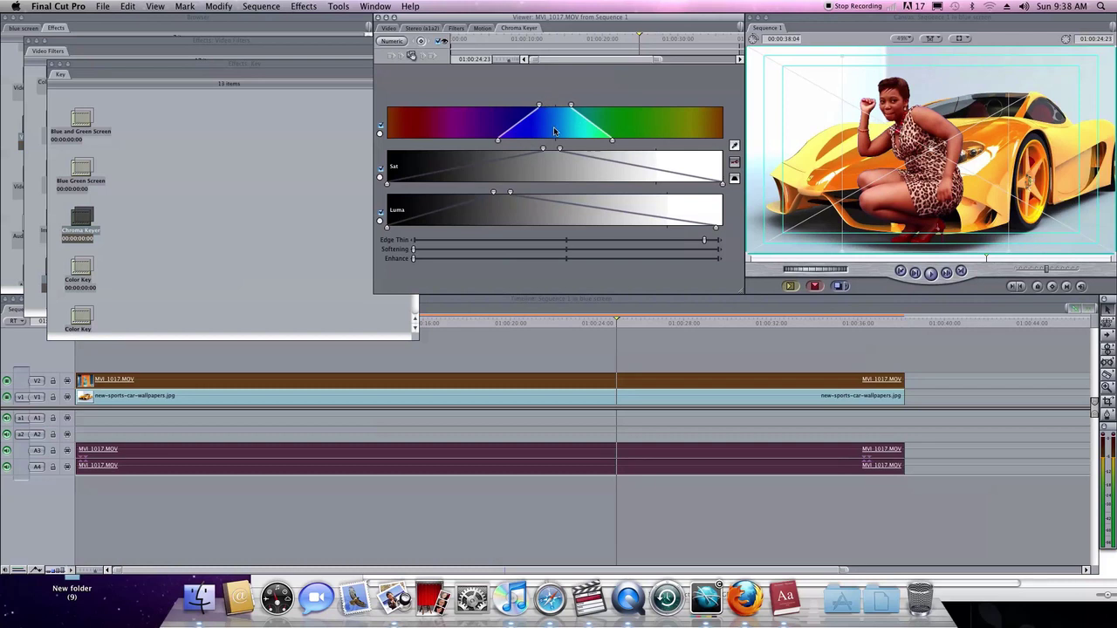
left_click_drag(539, 105, 532, 105)
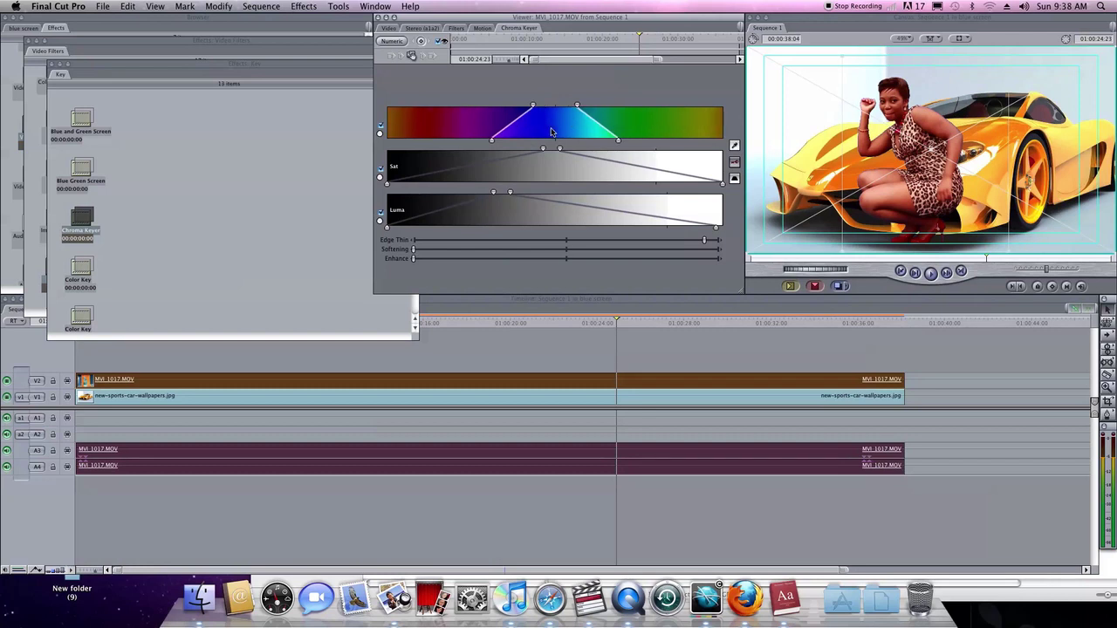
left_click_drag(415, 251, 429, 251)
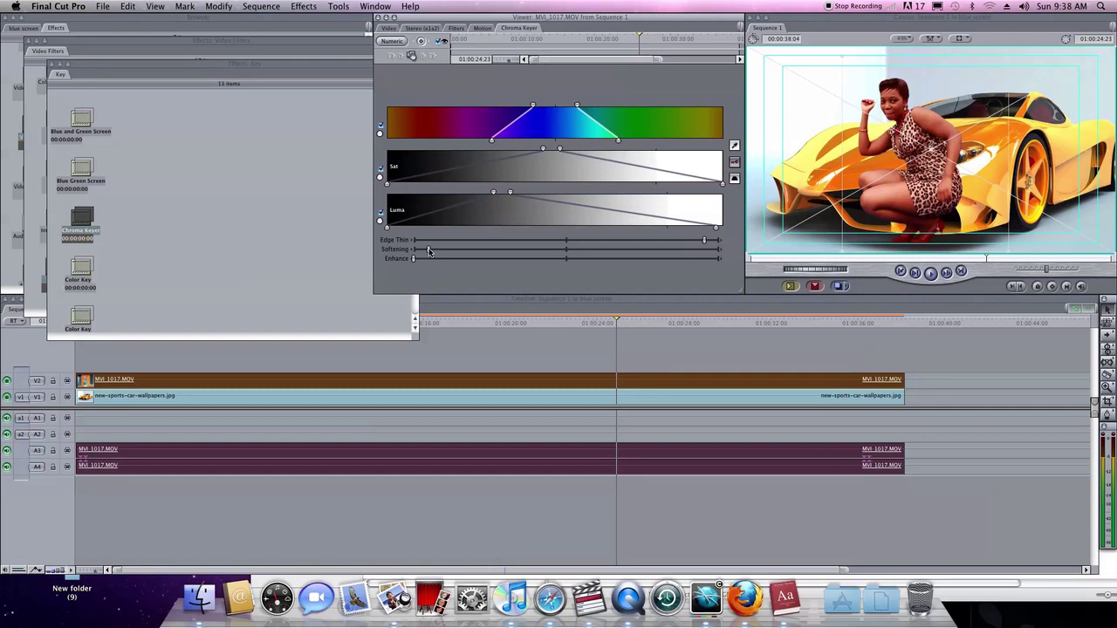
At 01:00:19:09, shift the keyed model clip slightly downward over the car and scale it down a little.
left_click(522, 324)
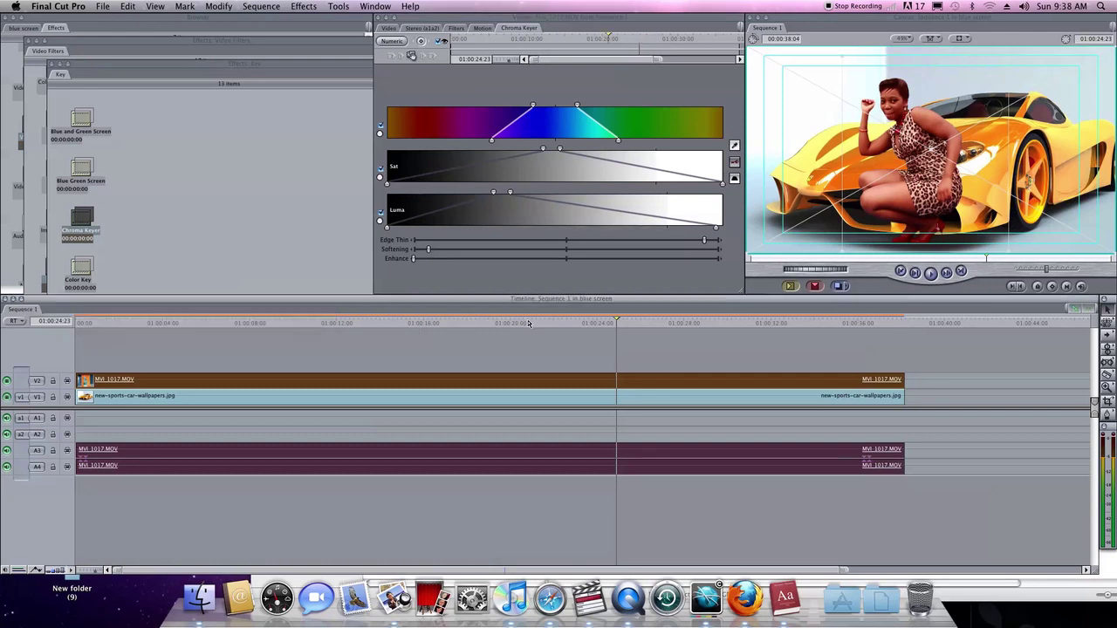
left_click(523, 325)
left_click(515, 324)
left_click(496, 323)
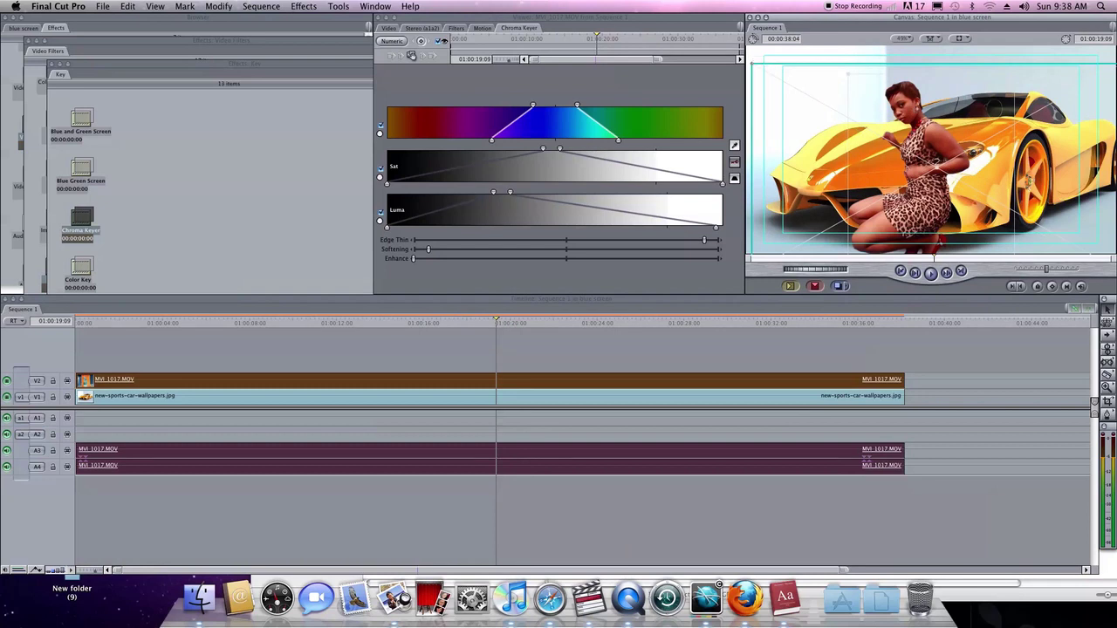
left_click_drag(753, 64, 767, 69)
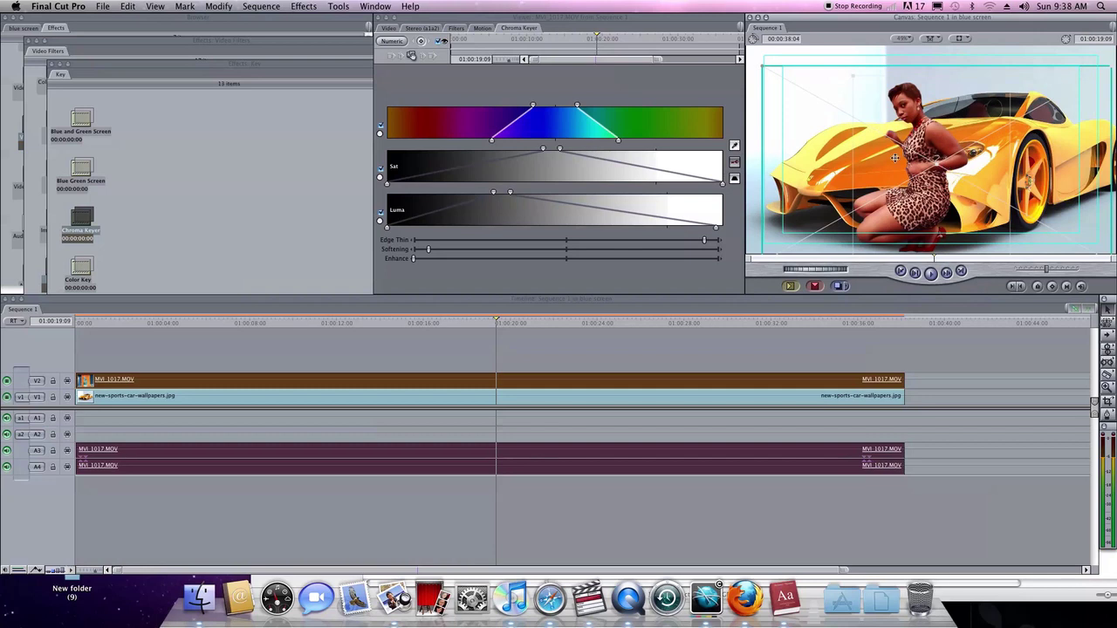
Select the new-sports-car-wallpapers.jpg clip on V1 and check the composite at 01:00:06:17 and 01:00:02:12.
left_click(354, 392)
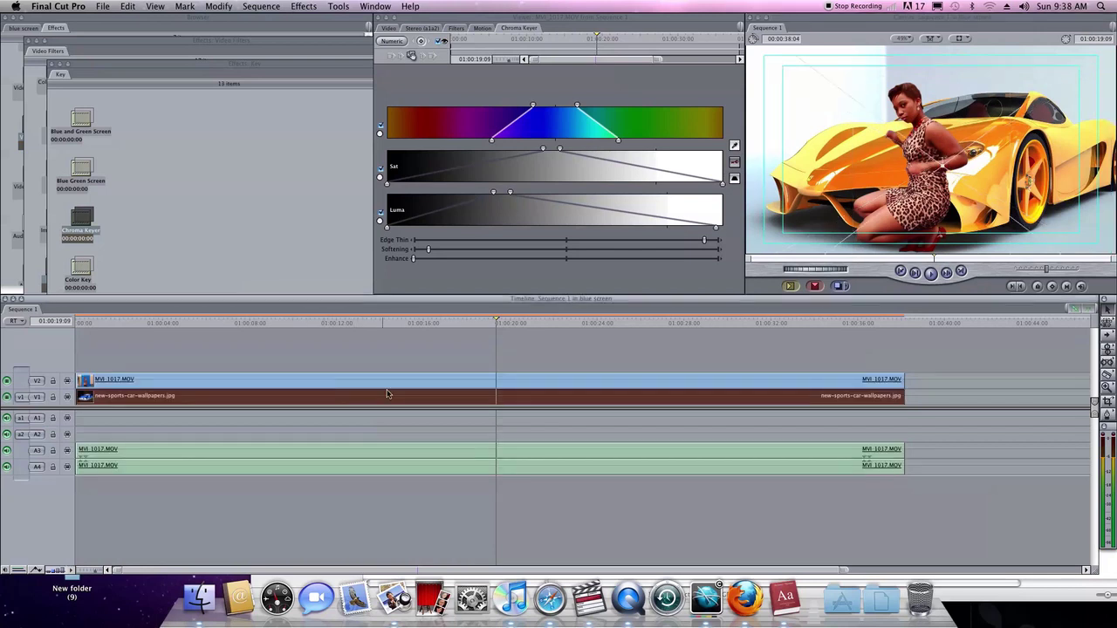
left_click(220, 320)
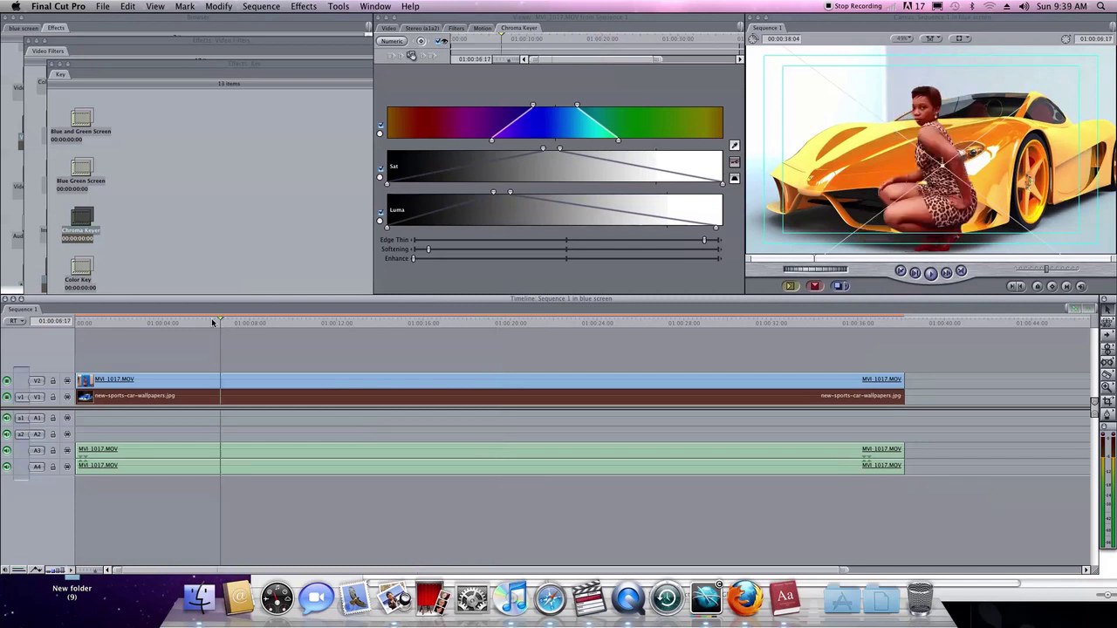
left_click(130, 321)
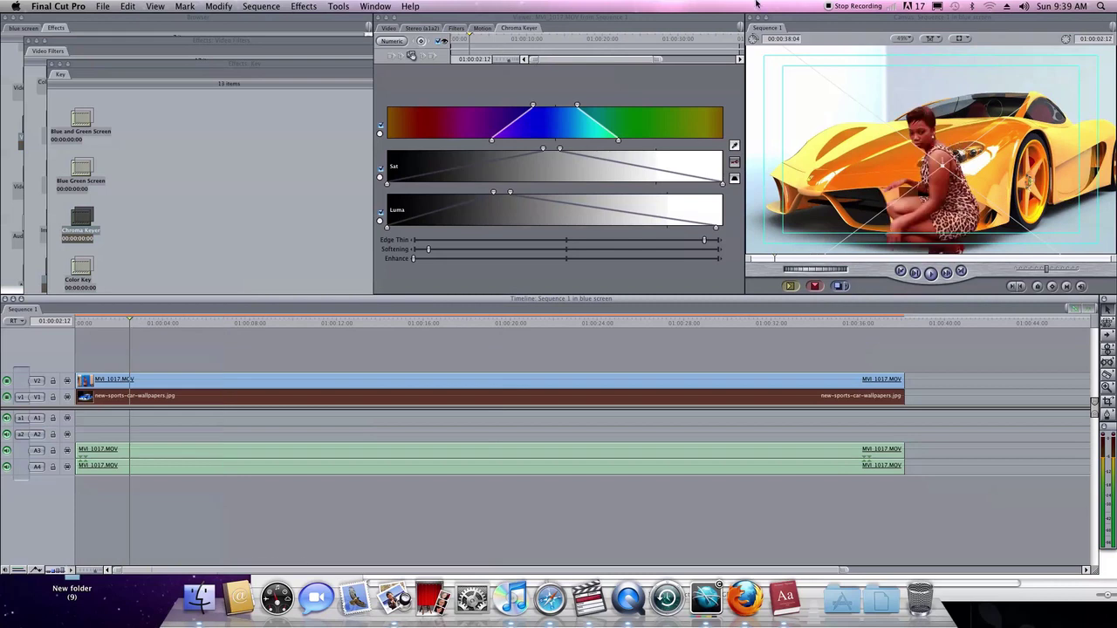